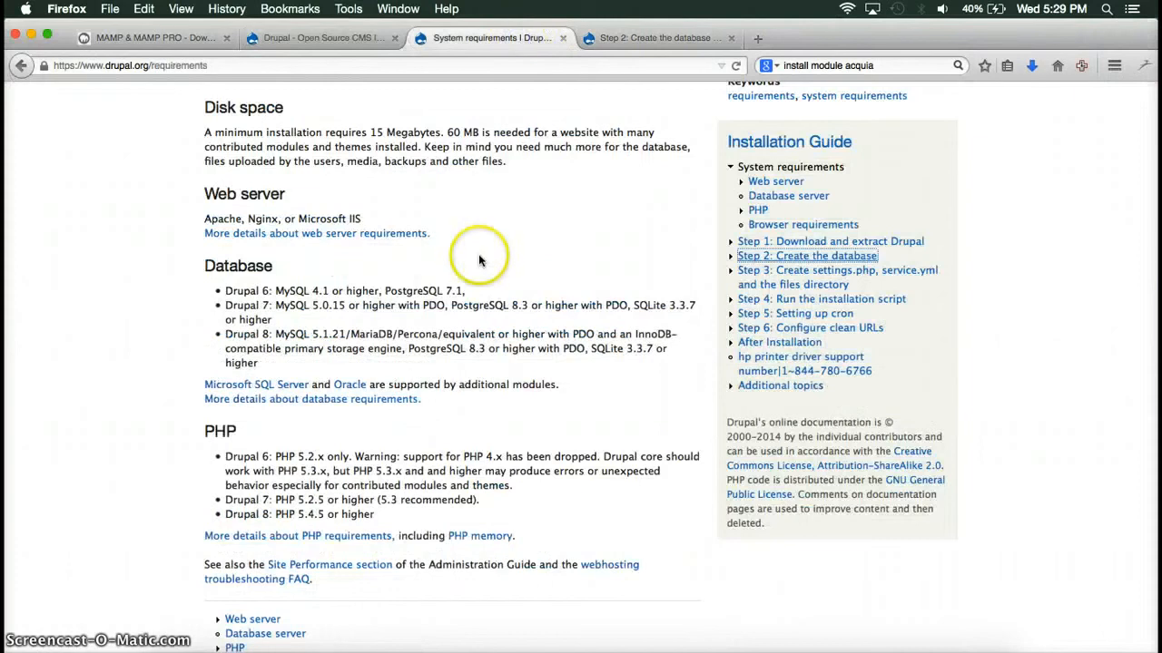
Read through the Drupal 8 system requirements, then switch to the MAMP & MAMP PRO 3.0.7.3 downloads page.
scroll(479, 244, up, 5)
scroll(430, 231, down, 5)
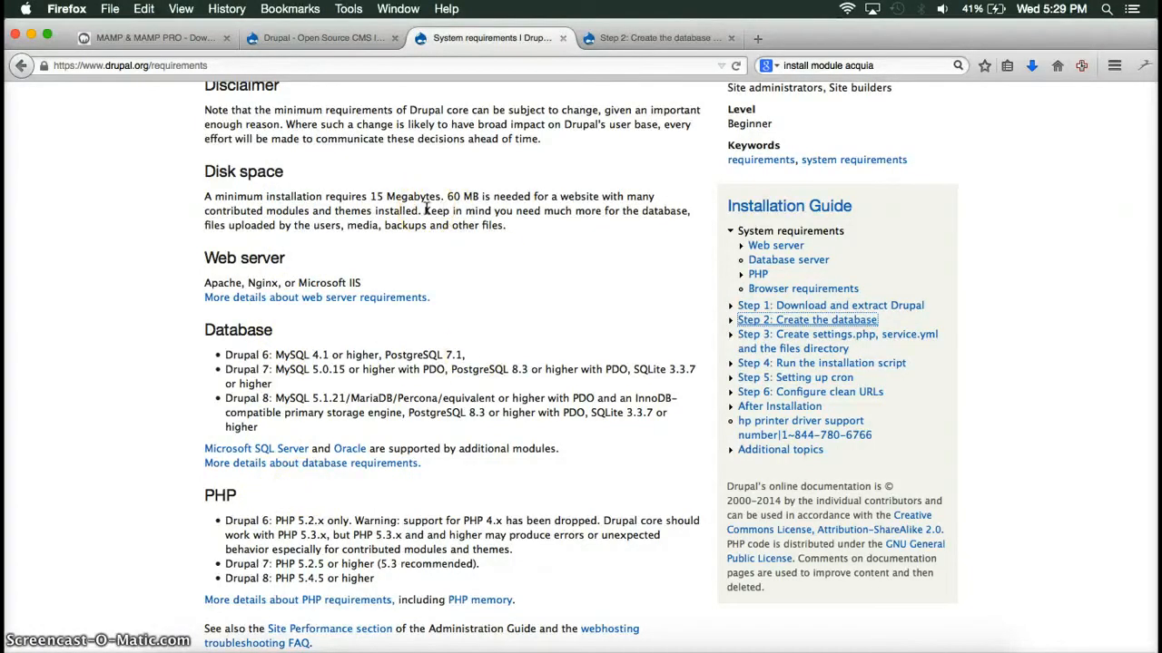
scroll(487, 341, down, 2)
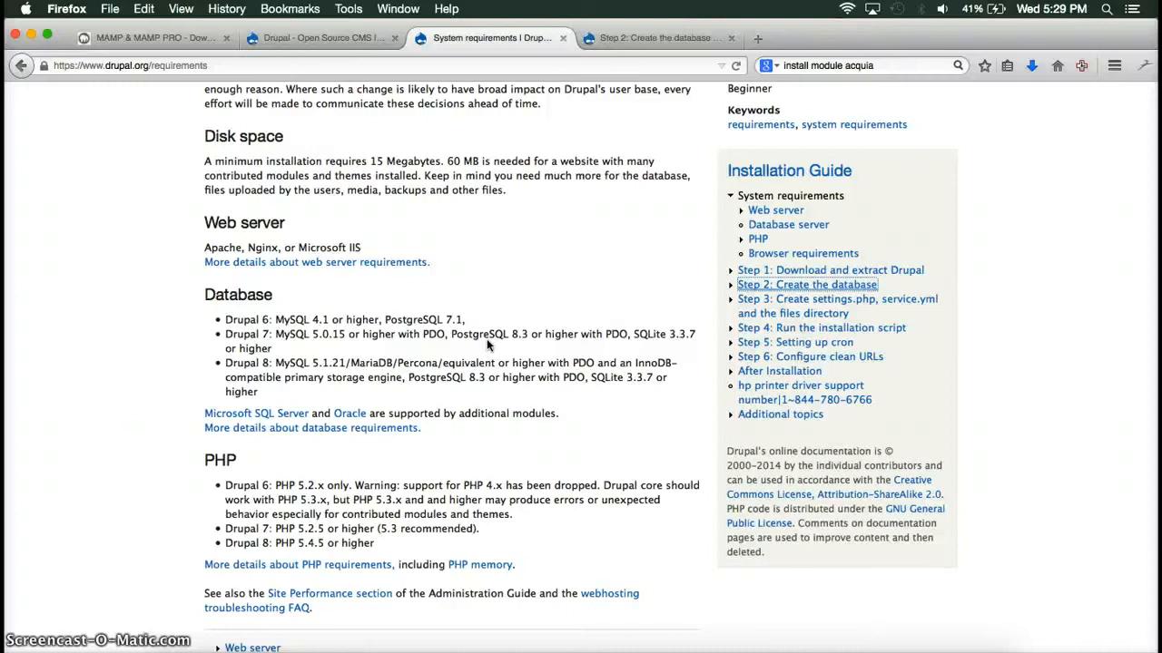
click(154, 39)
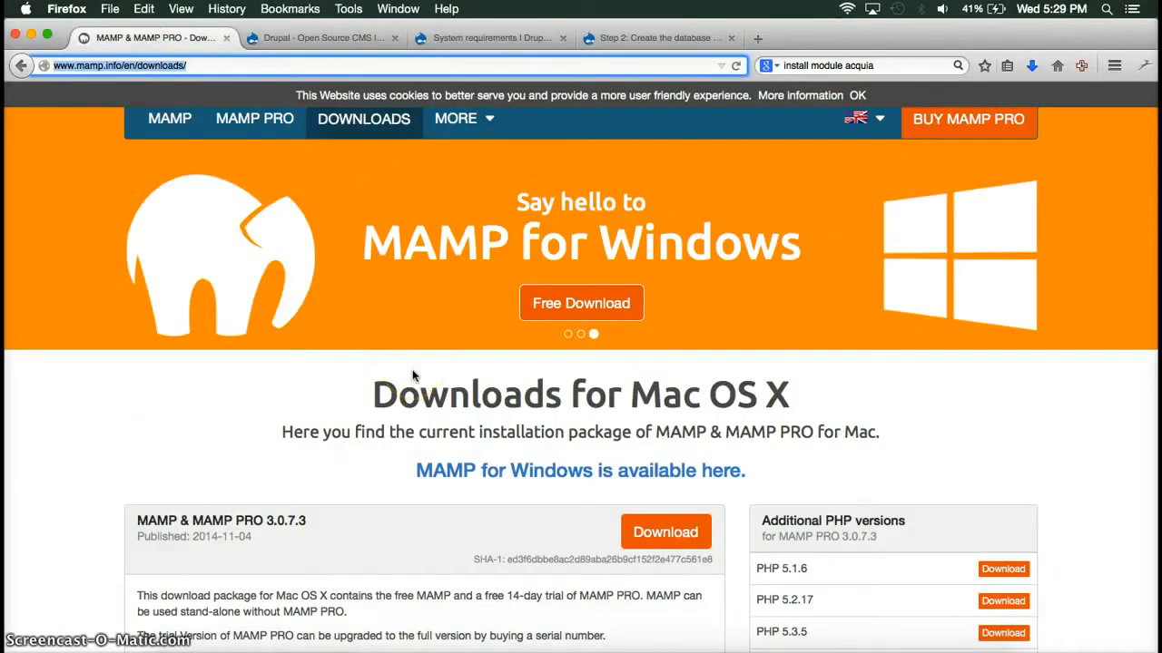
click(228, 65)
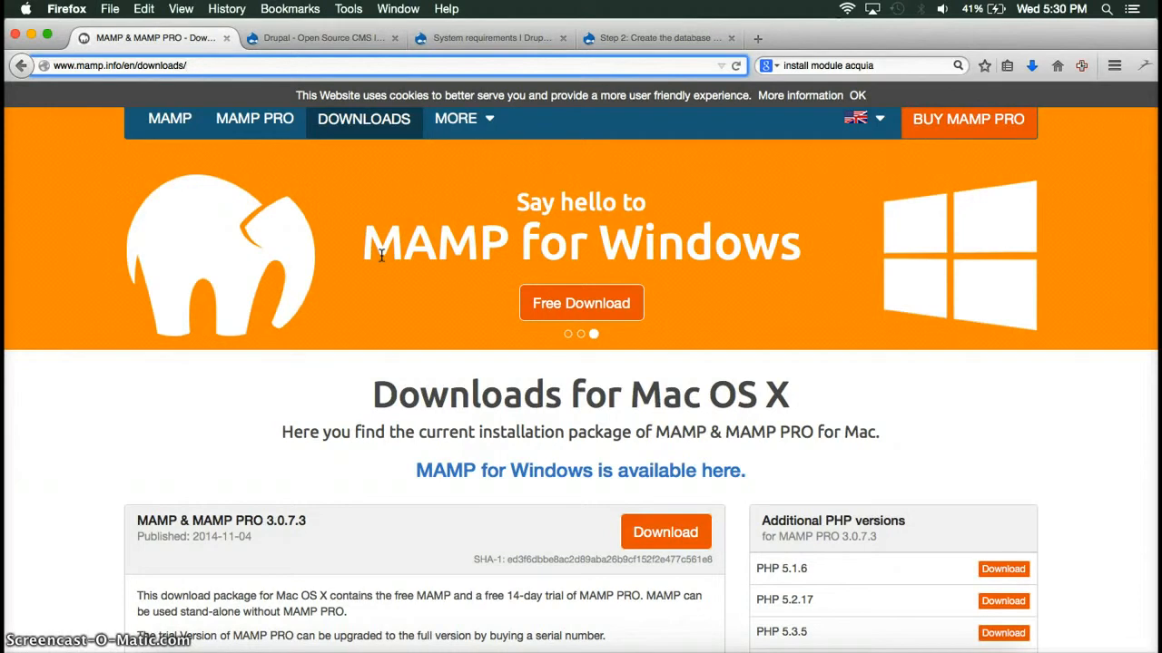
click(493, 442)
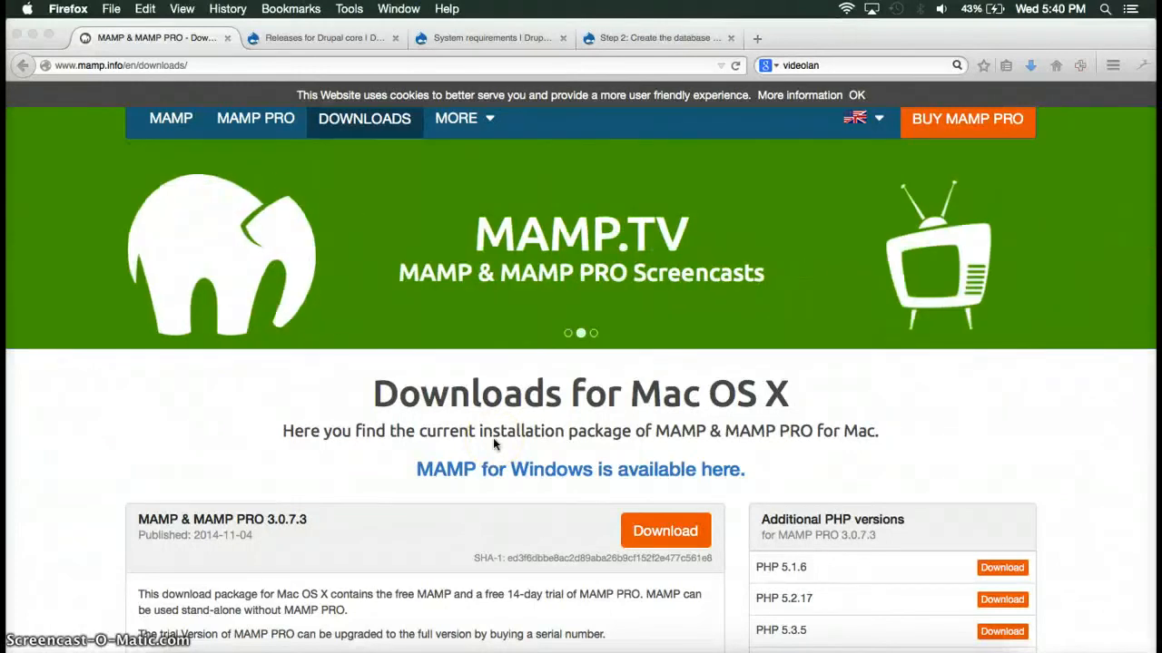
Open the drupal.org home page in a new browser tab.
click(757, 39)
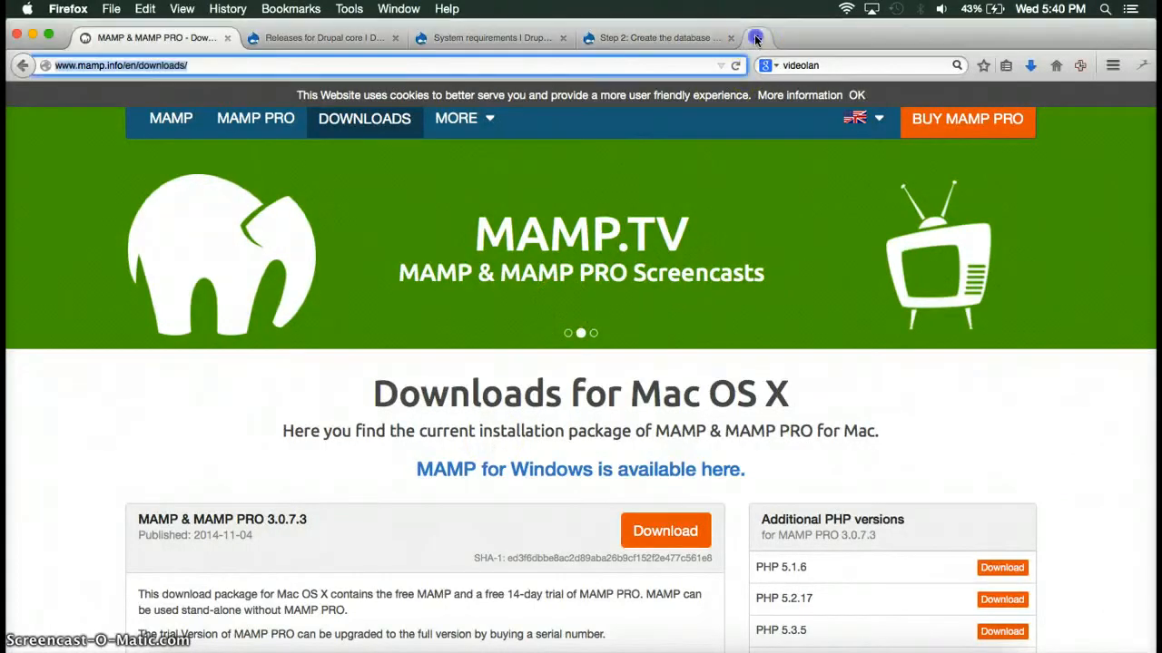
text(drupal.org/)
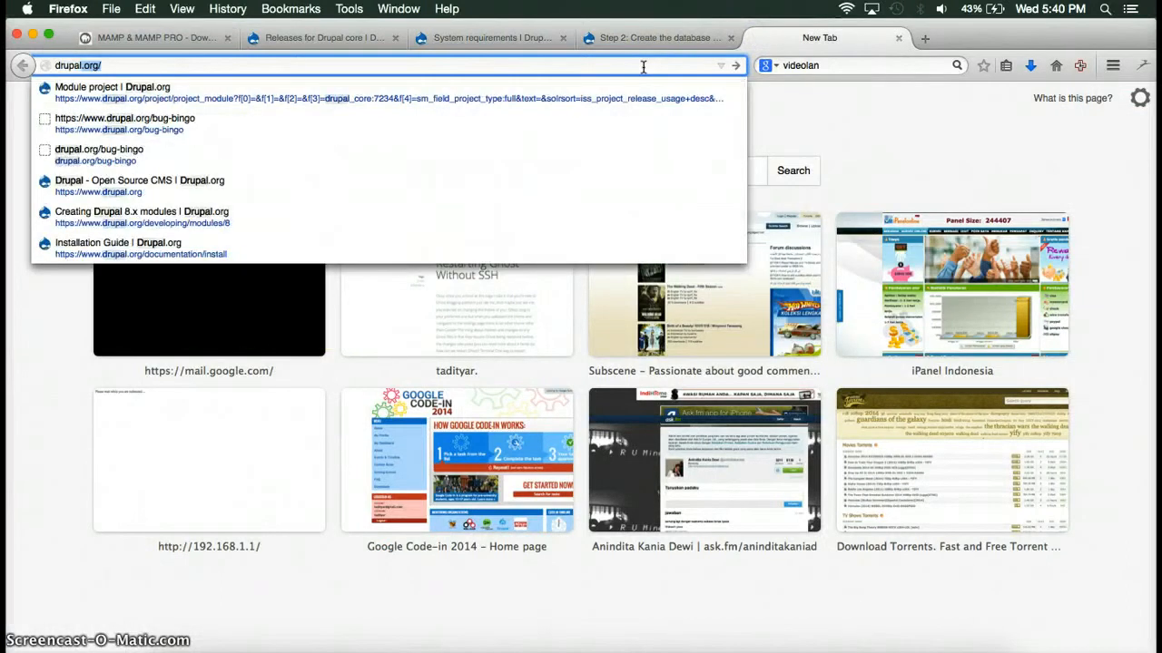
key(Return)
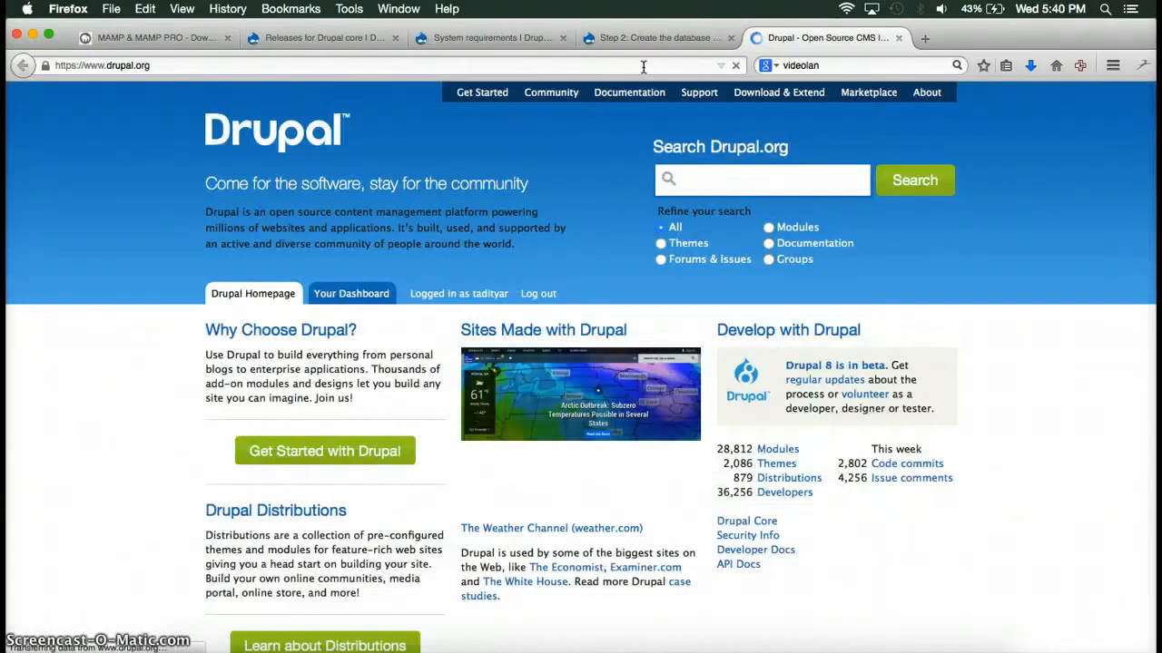
Find the Drupal Core 8.0.0-beta3 download under Download & Extend, then open Downloads in Finder.
click(795, 94)
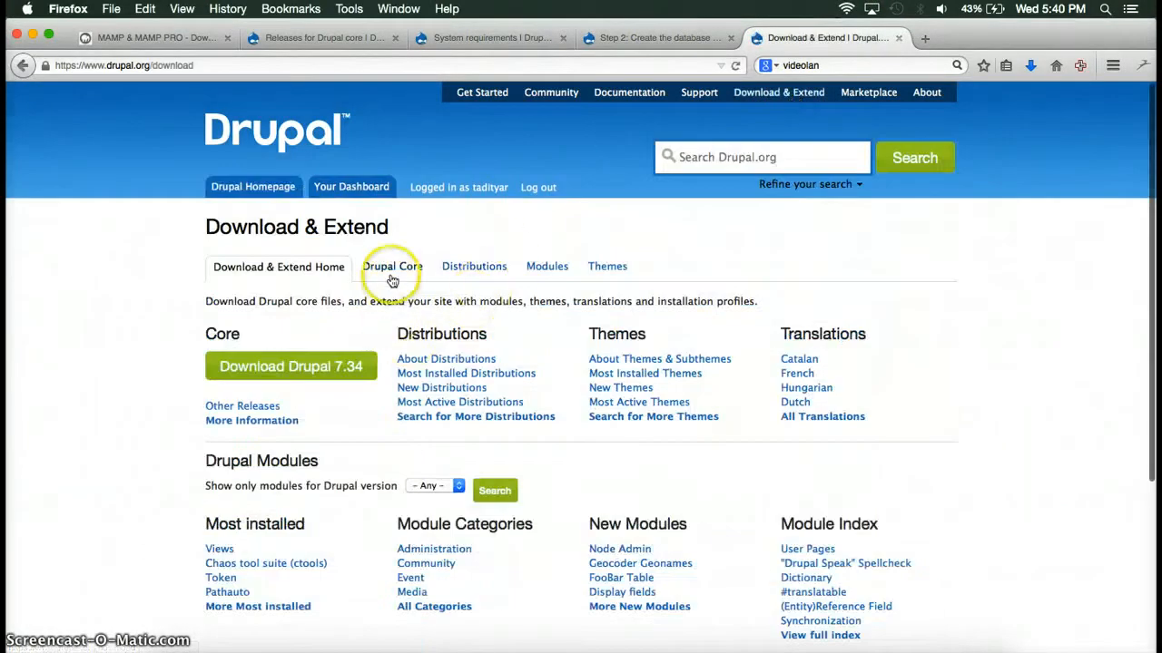
click(391, 272)
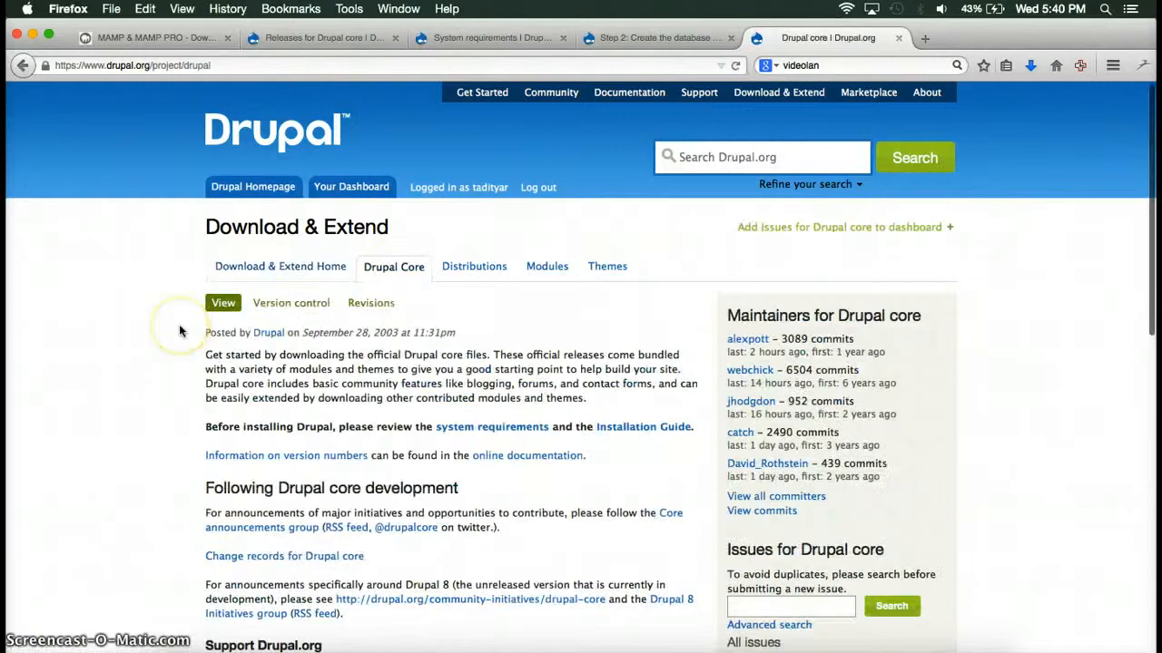
scroll(179, 331, down, 5)
scroll(179, 331, down, 3)
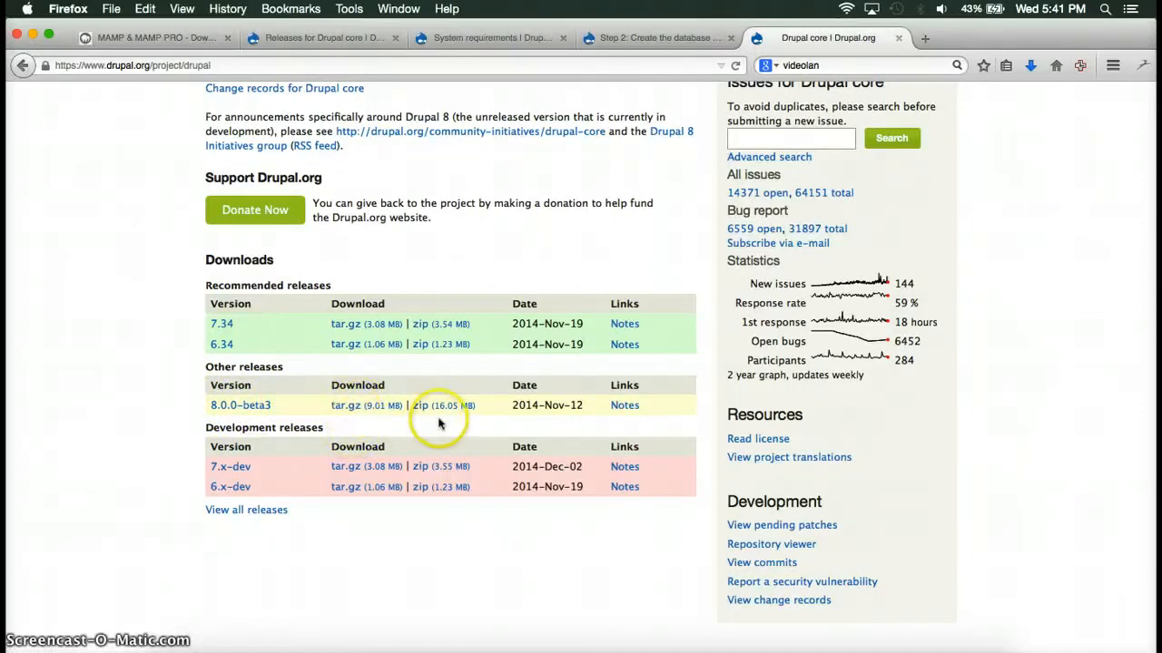
click(168, 641)
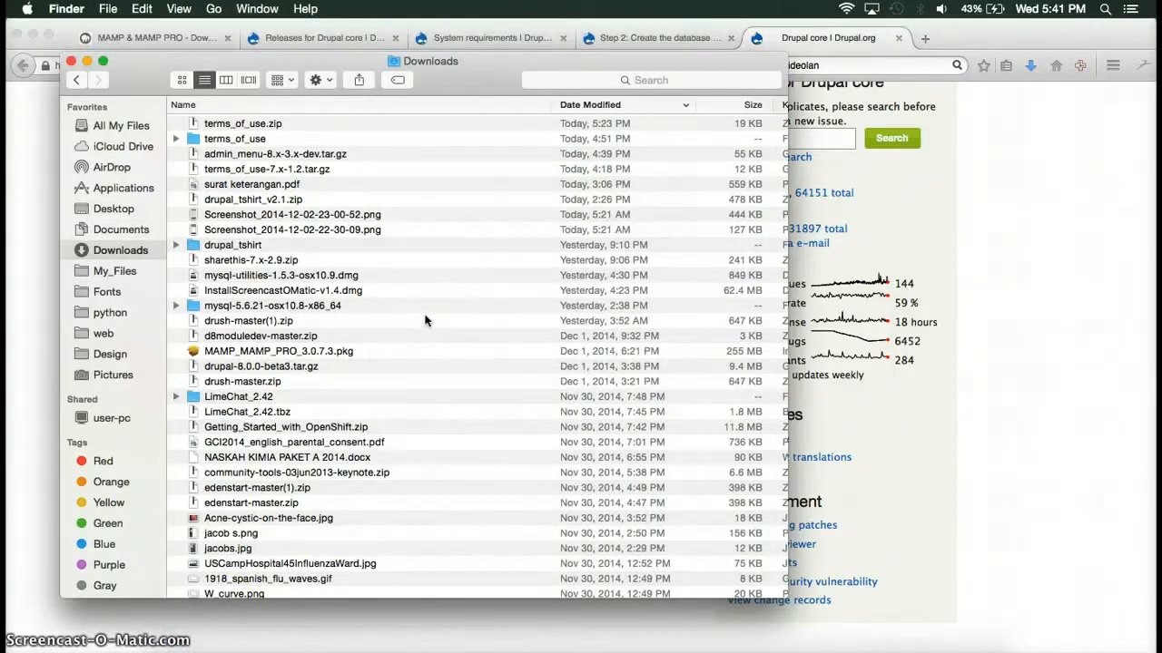
Select the extracted drupal-8.0.0-beta3 folder in Downloads to copy it.
click(345, 367)
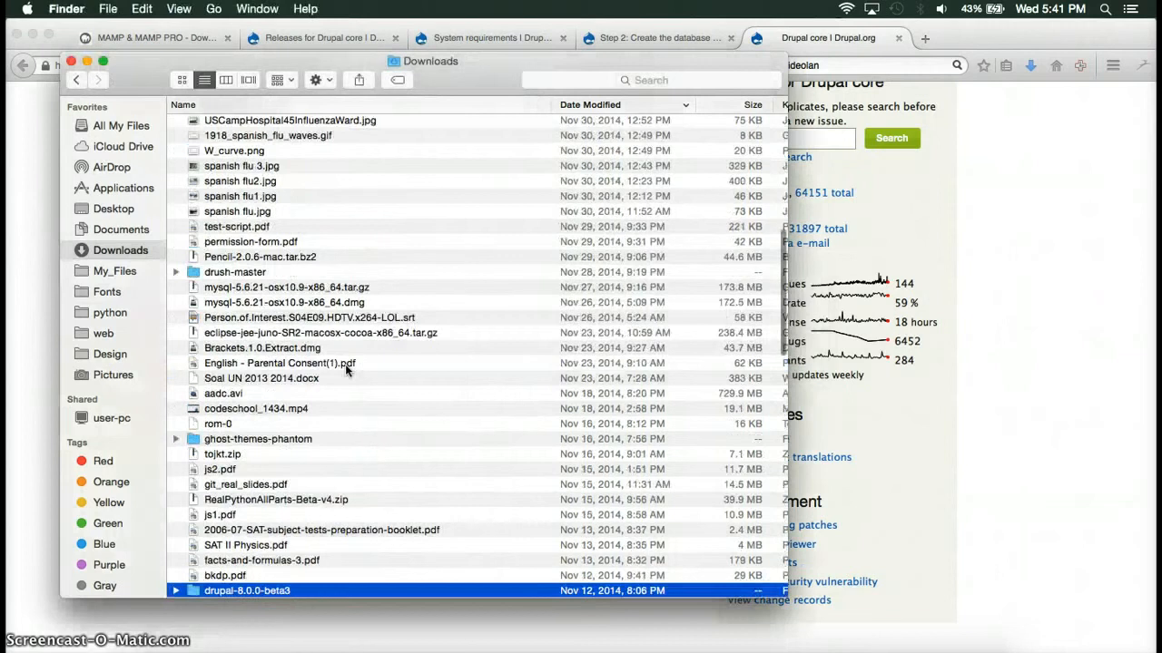
scroll(344, 364, down, 2)
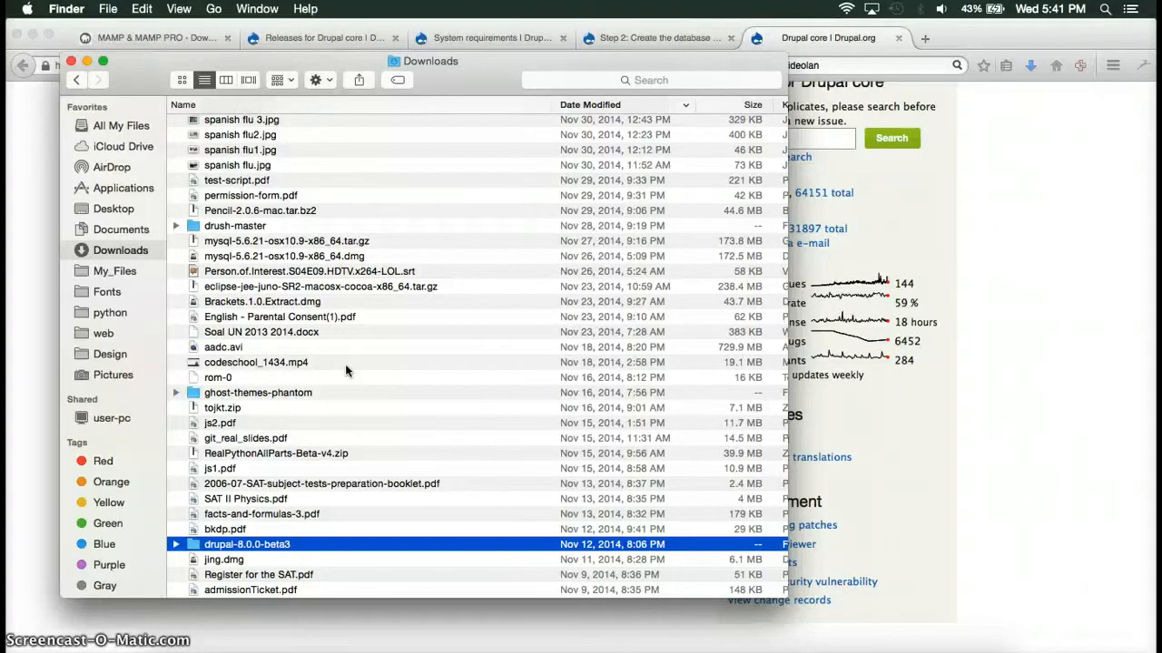
Paste the drupal-8.0.0-beta3 folder into Applications/MAMP/htdocs.
click(131, 190)
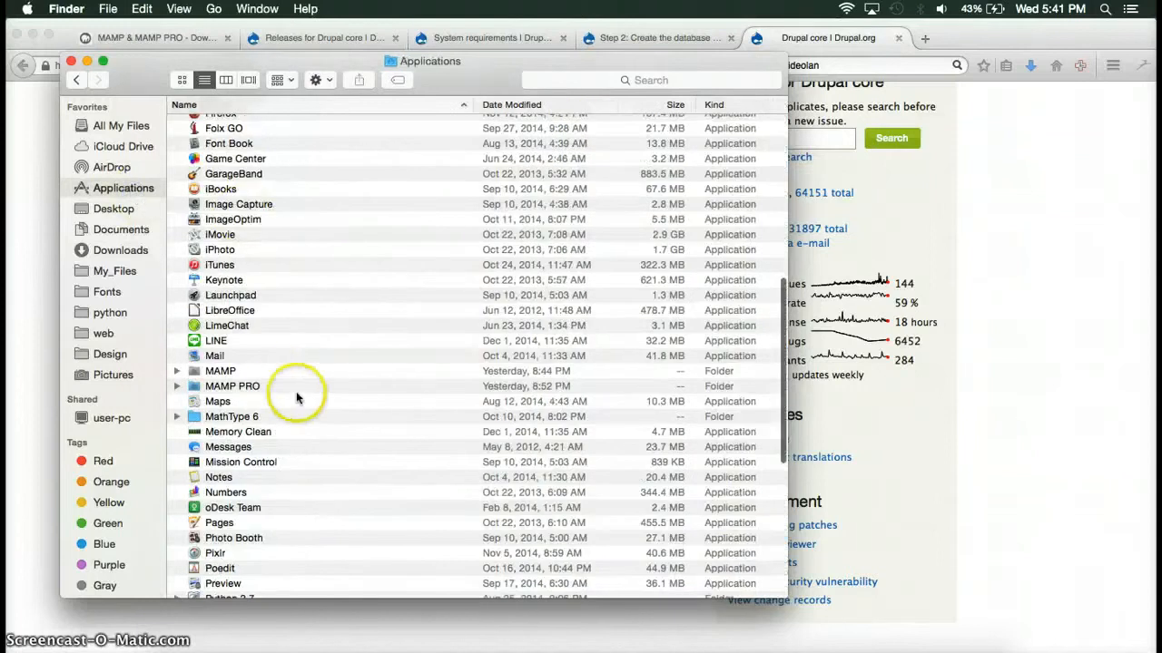
double_click(286, 374)
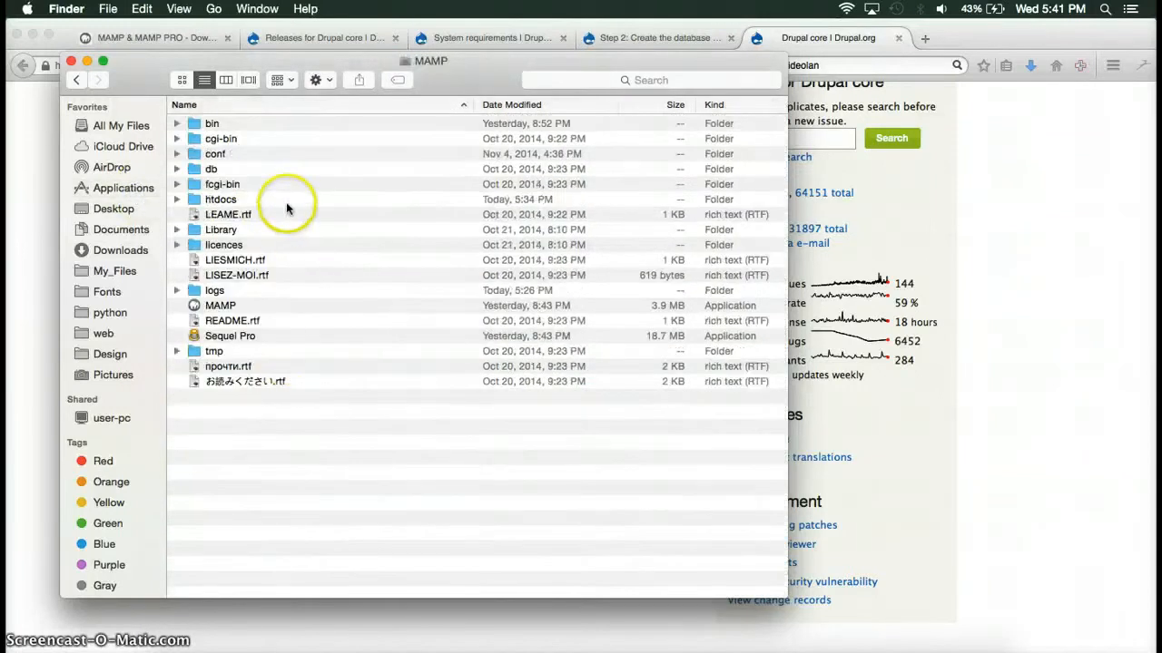
double_click(286, 201)
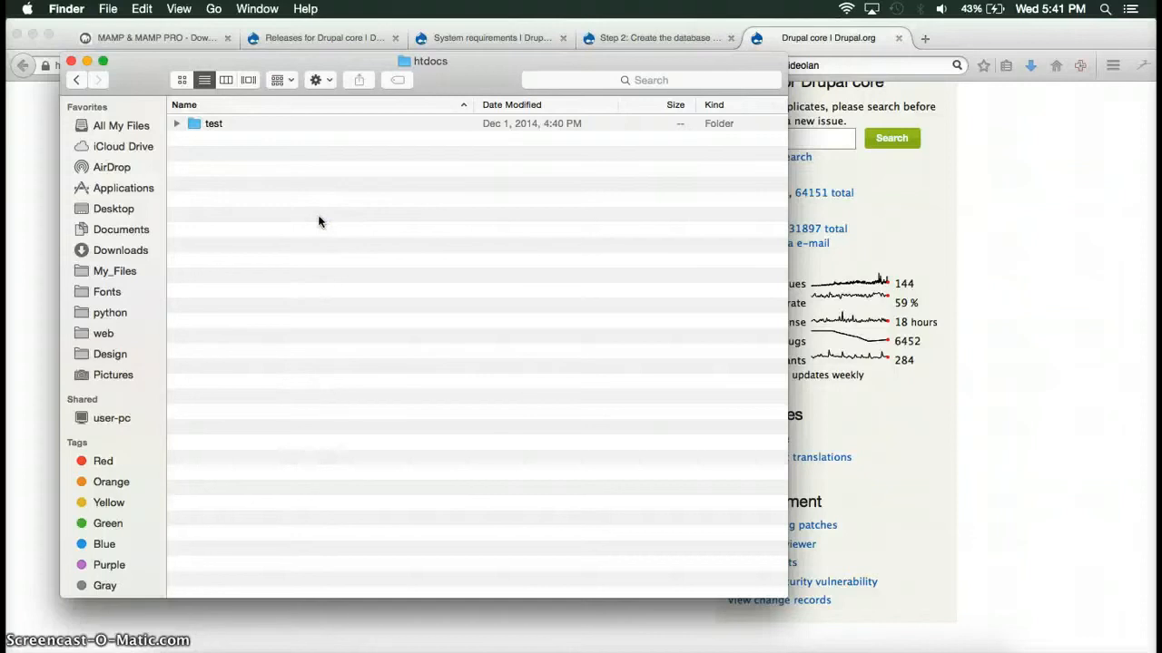
key(super+v)
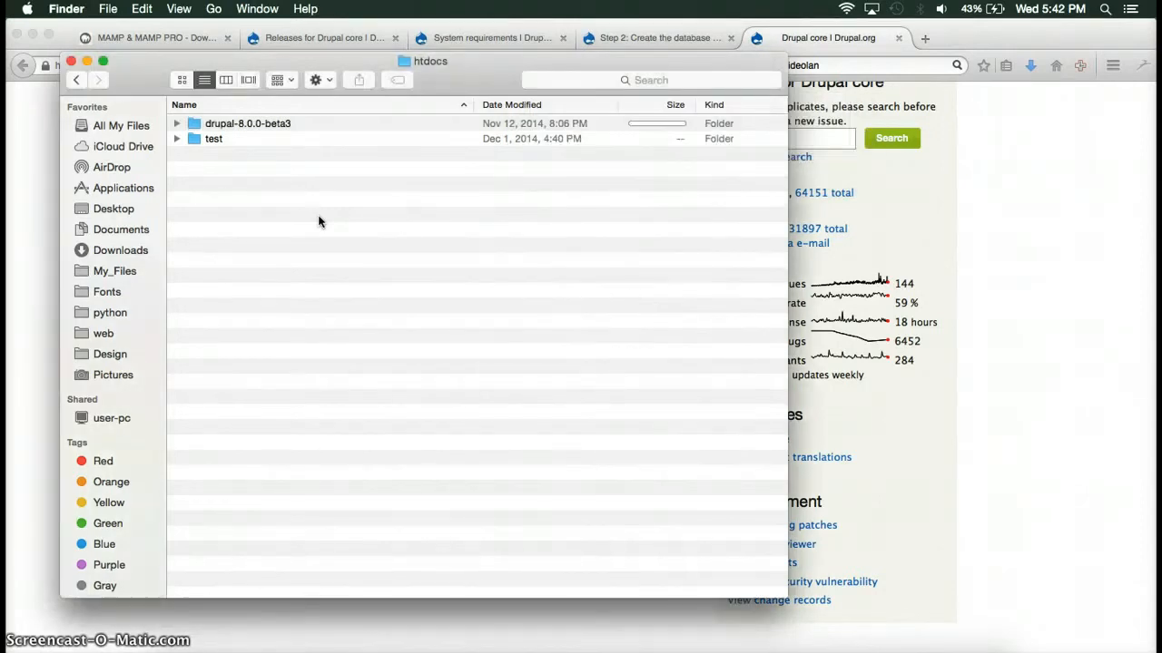
Launch the MAMP application from the MAMP folder.
click(76, 81)
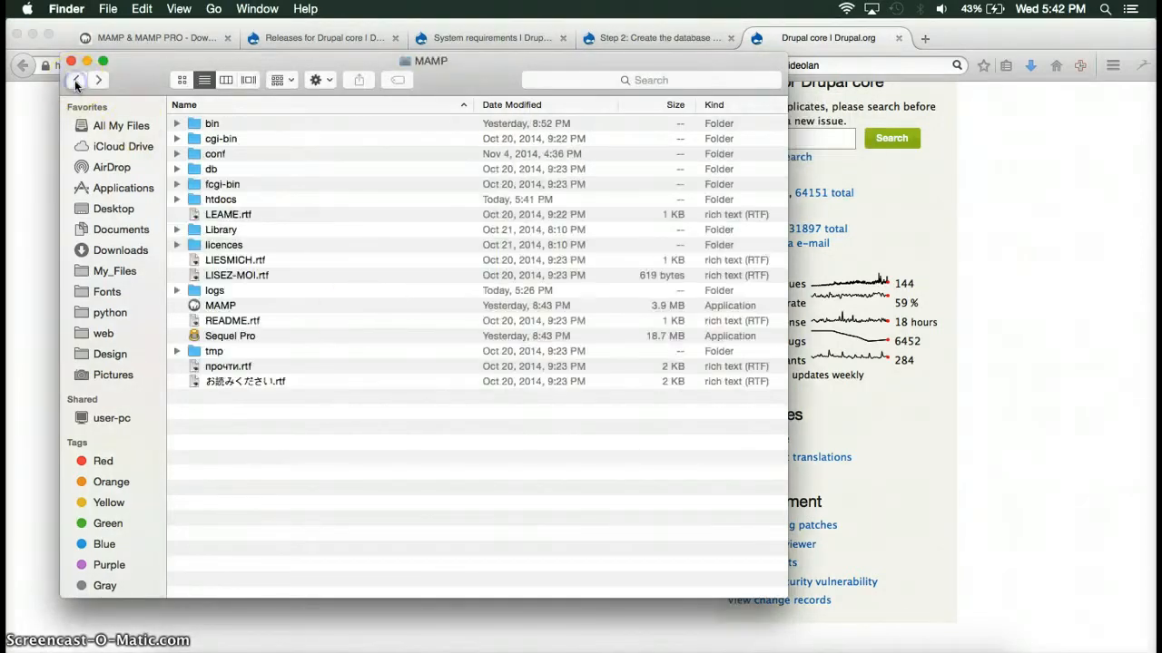
click(276, 308)
double_click(276, 308)
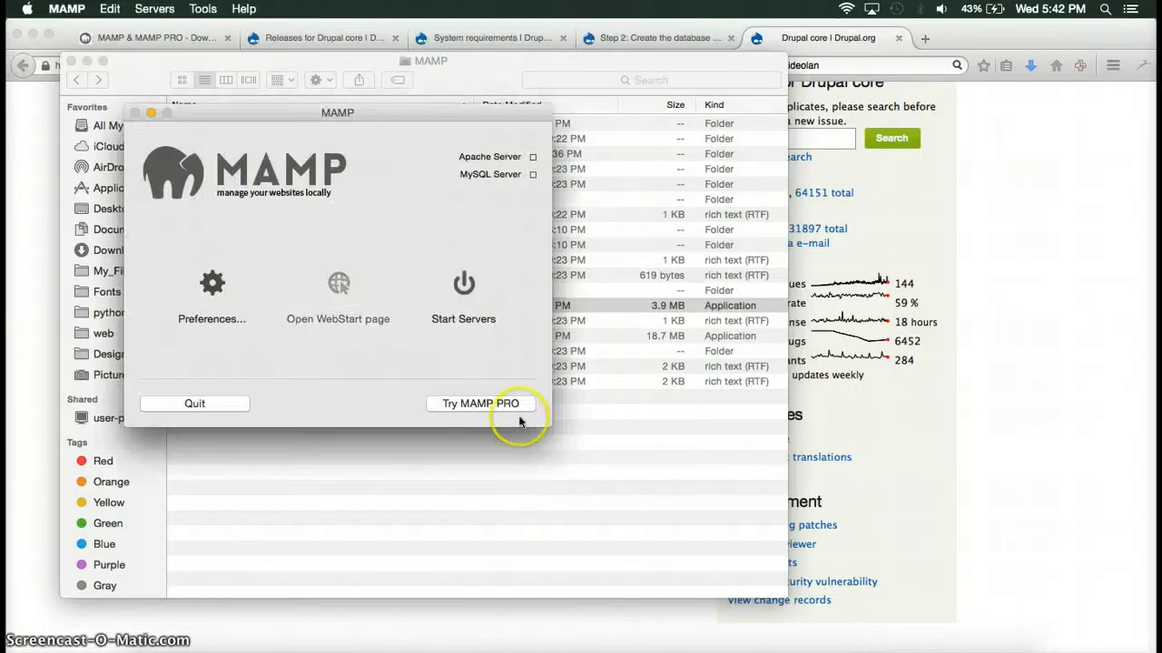
Start MAMP's Apache and MySQL servers to bring up the localhost:8181 welcome page.
click(466, 285)
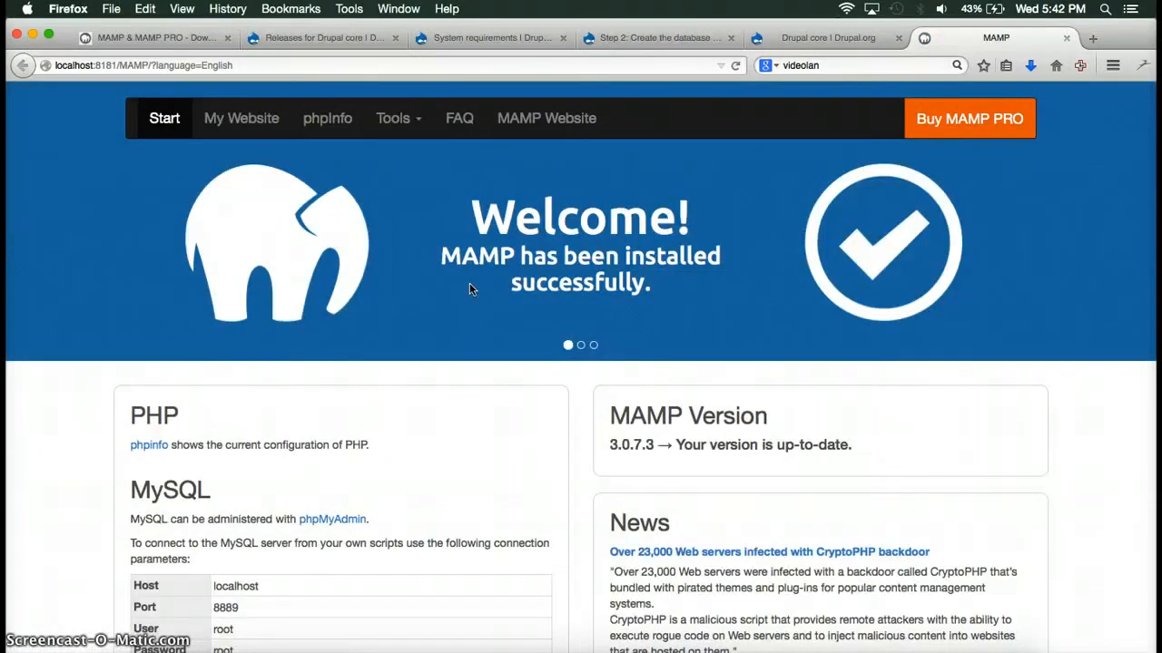
Open phpMyAdmin from the Tools menu of the MAMP start page.
scroll(449, 453, down, 4)
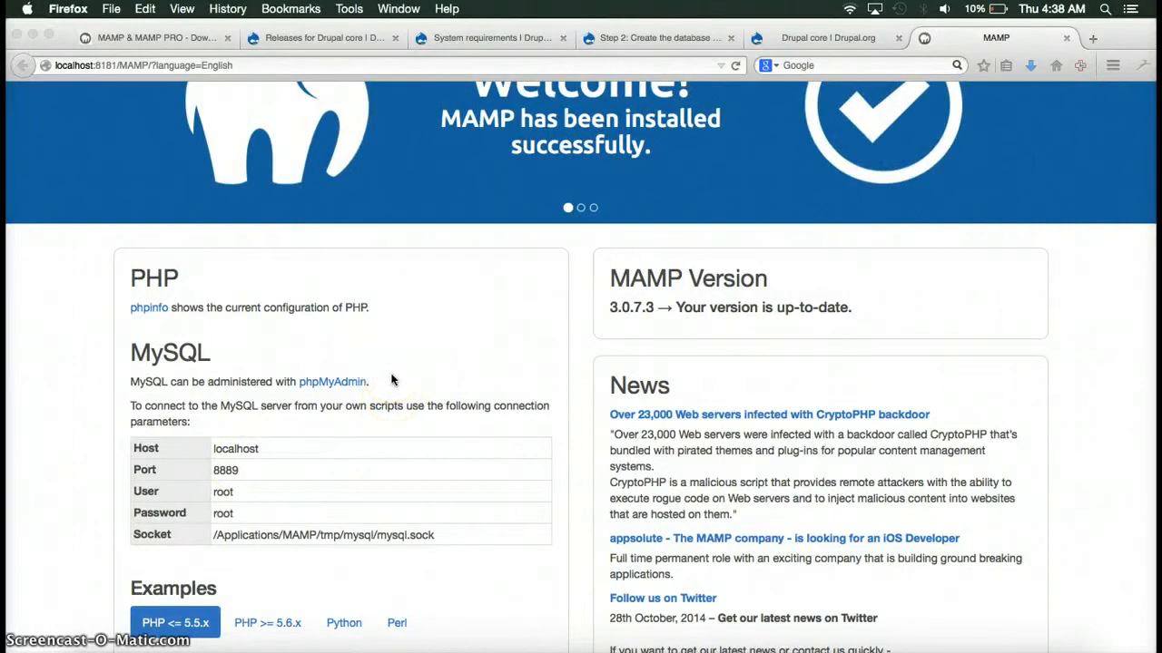
scroll(392, 381, up, 3)
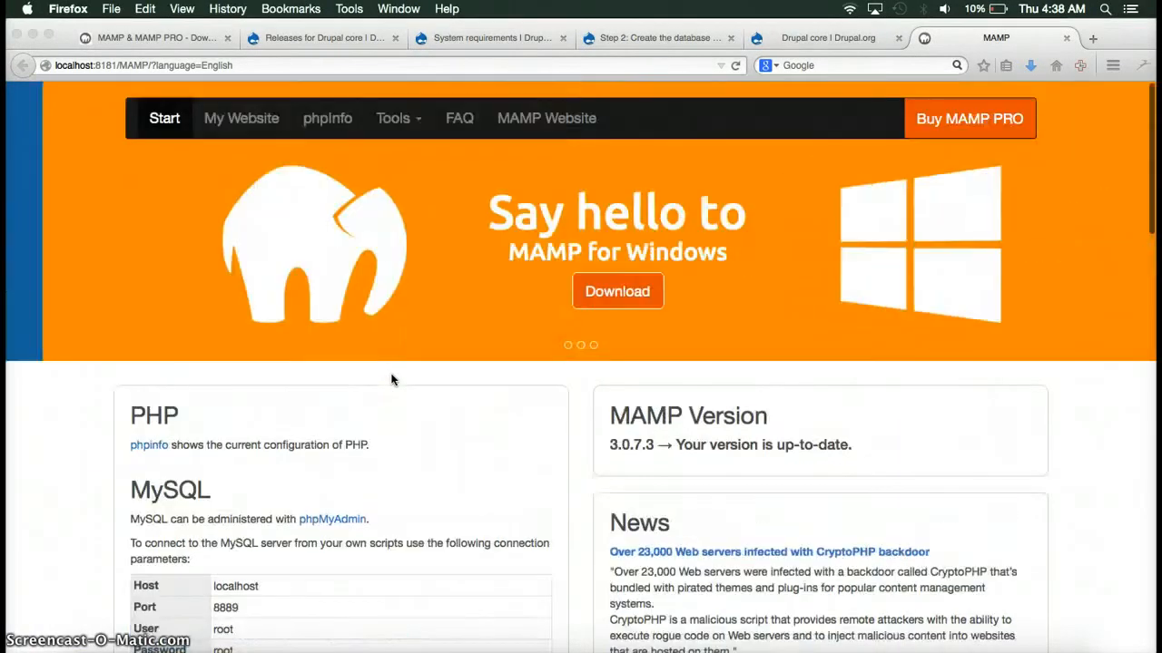
click(419, 122)
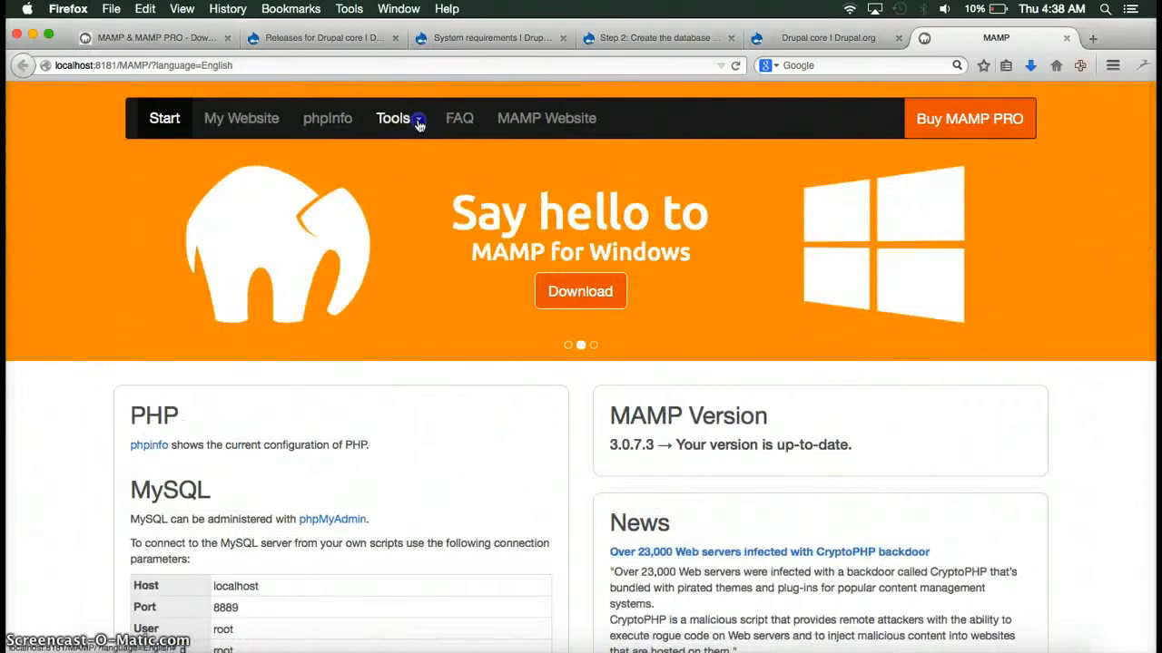
click(419, 121)
click(420, 157)
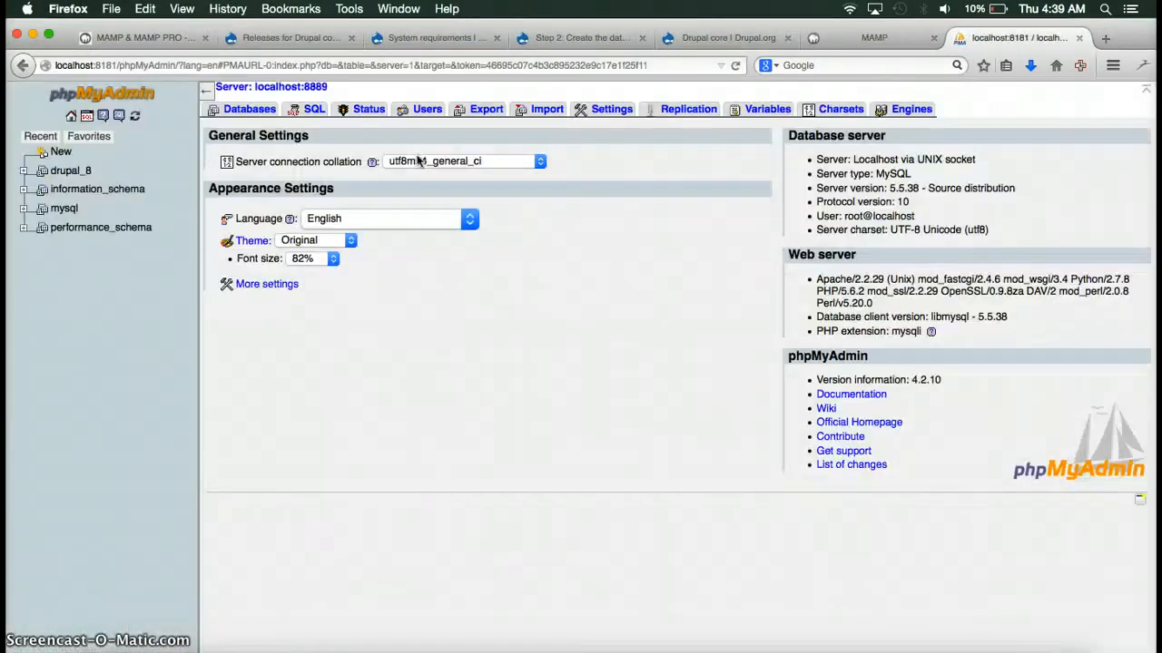
Create drupal_test with utf8_general_ci collation, then check drupal_8's user privileges and return home.
click(241, 113)
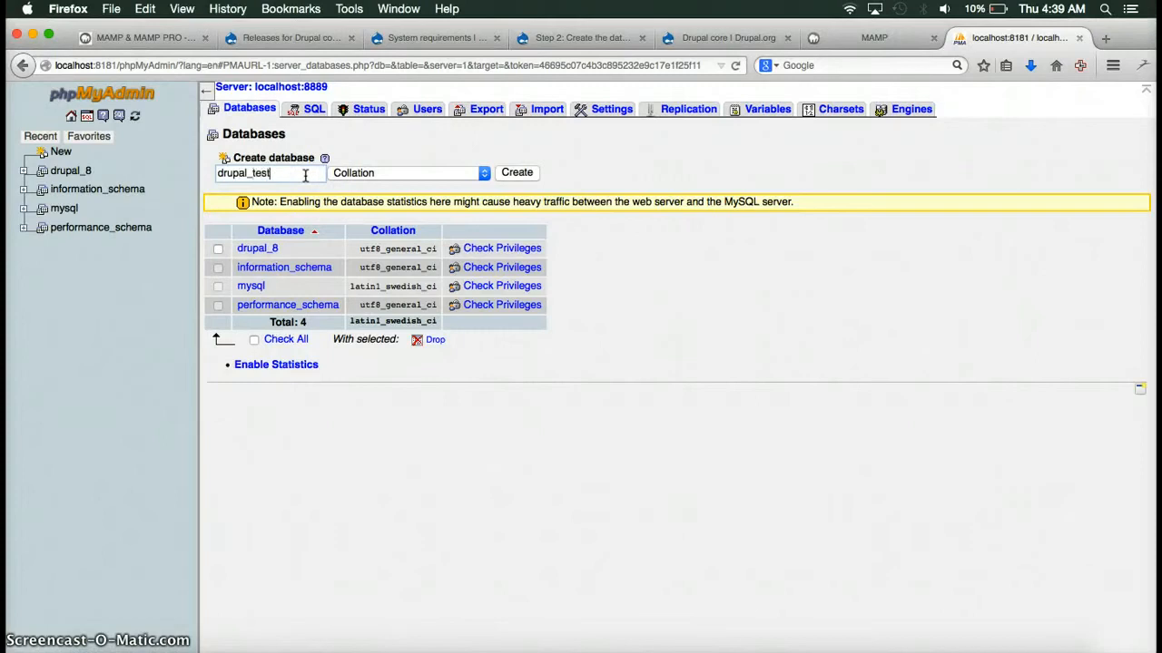
click(412, 175)
scroll(417, 258, down, 15)
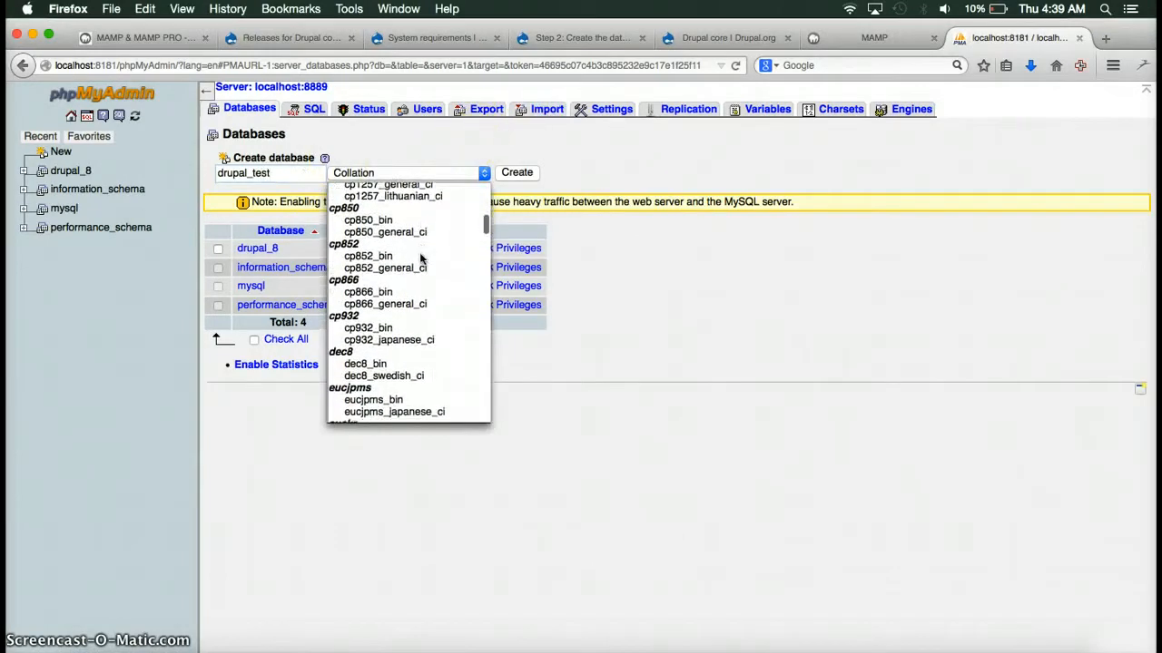
scroll(420, 260, down, 15)
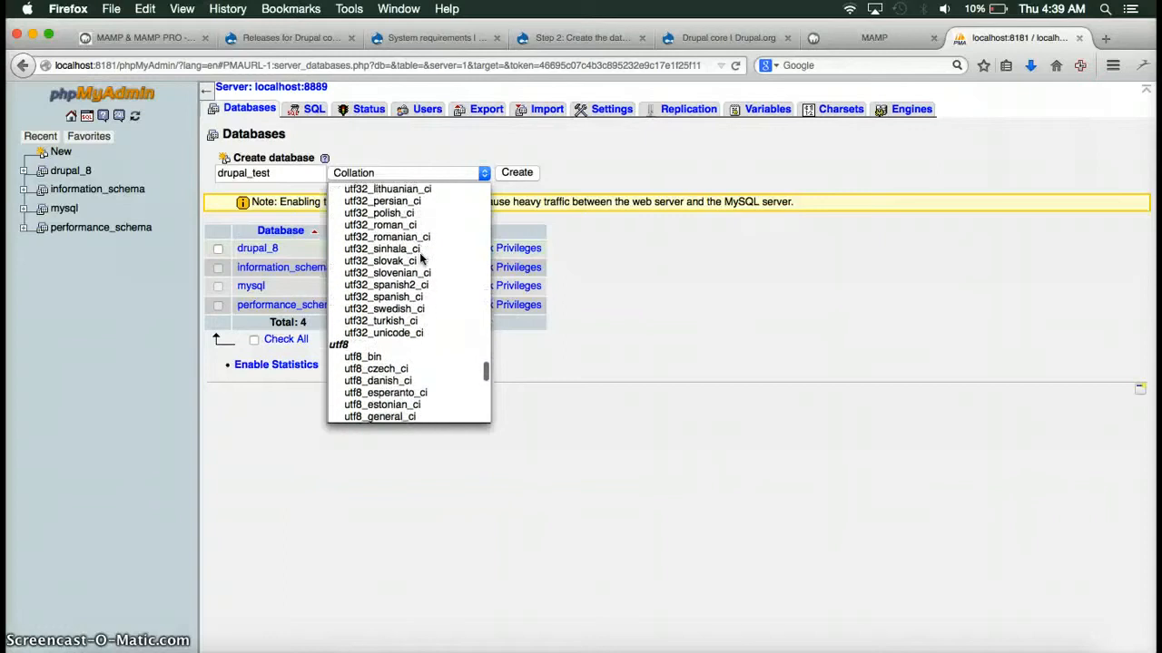
scroll(420, 259, down, 2)
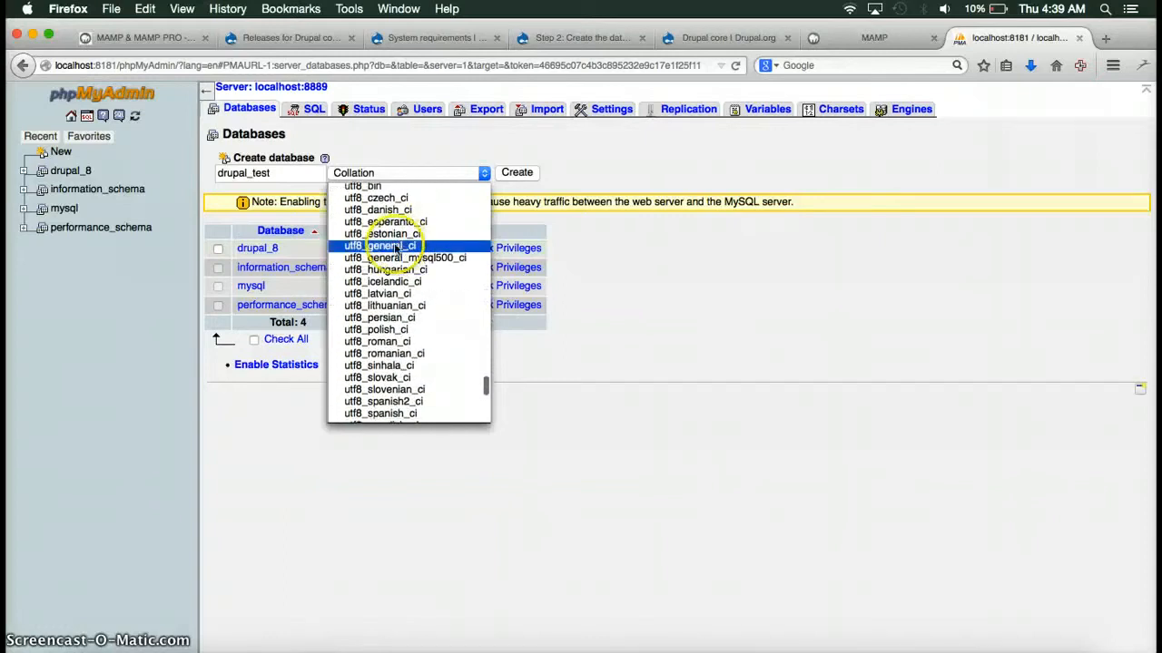
click(396, 250)
click(517, 174)
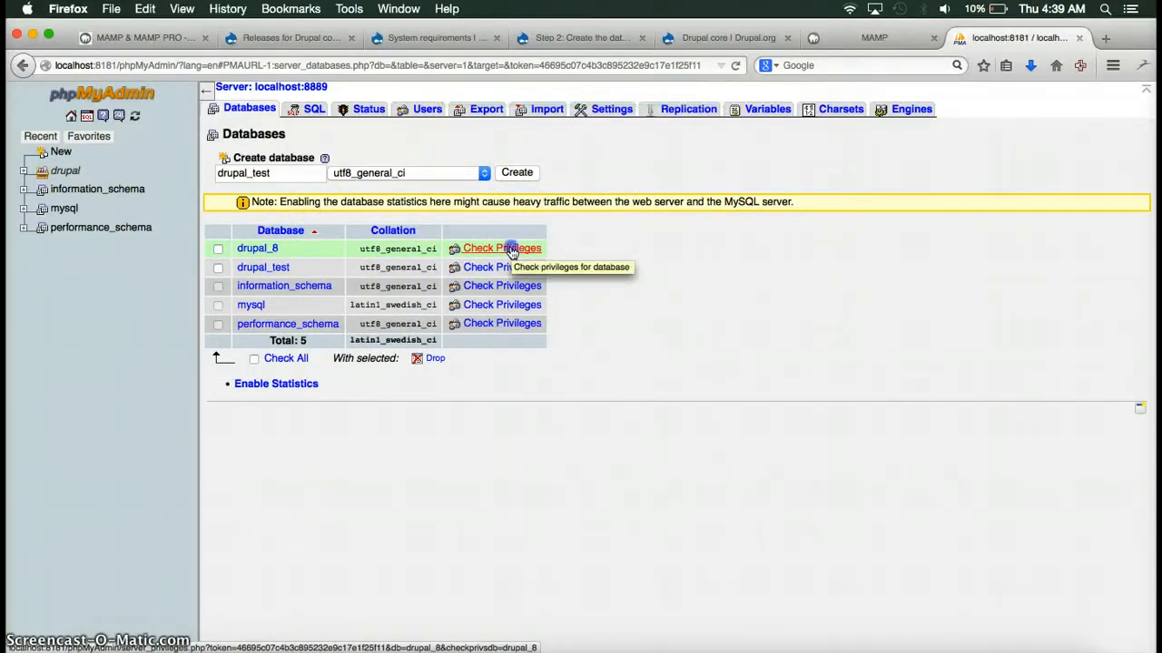
click(512, 250)
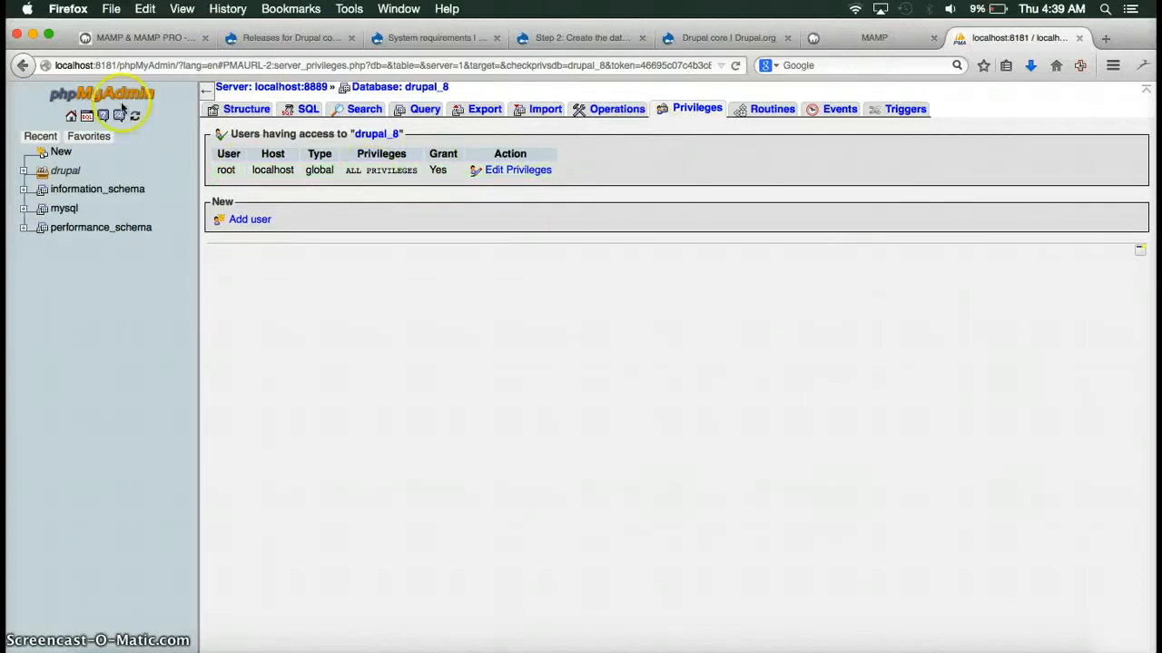
click(70, 116)
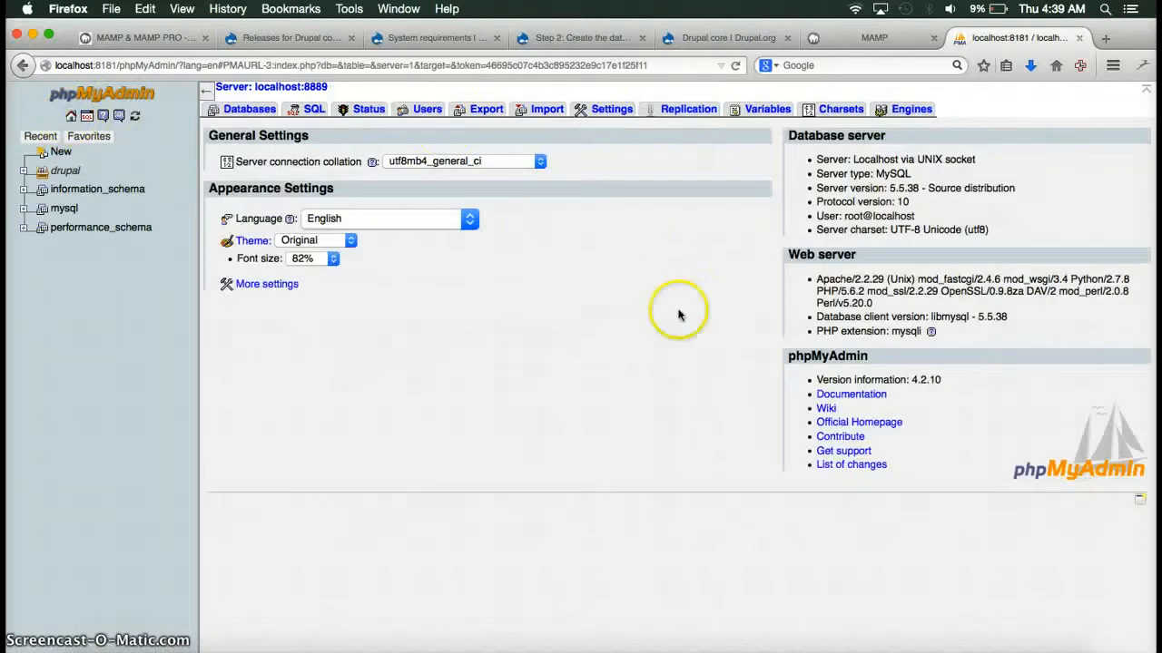
Add a database user with the chosen user name, host Local, and a retyped password.
click(423, 110)
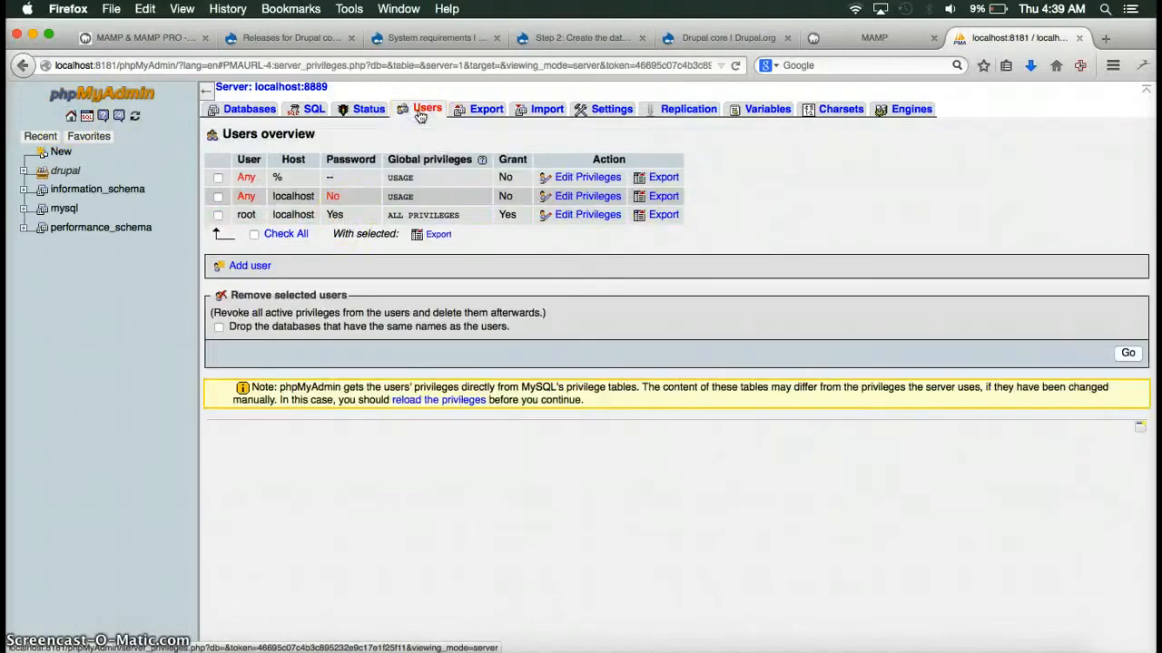
click(243, 266)
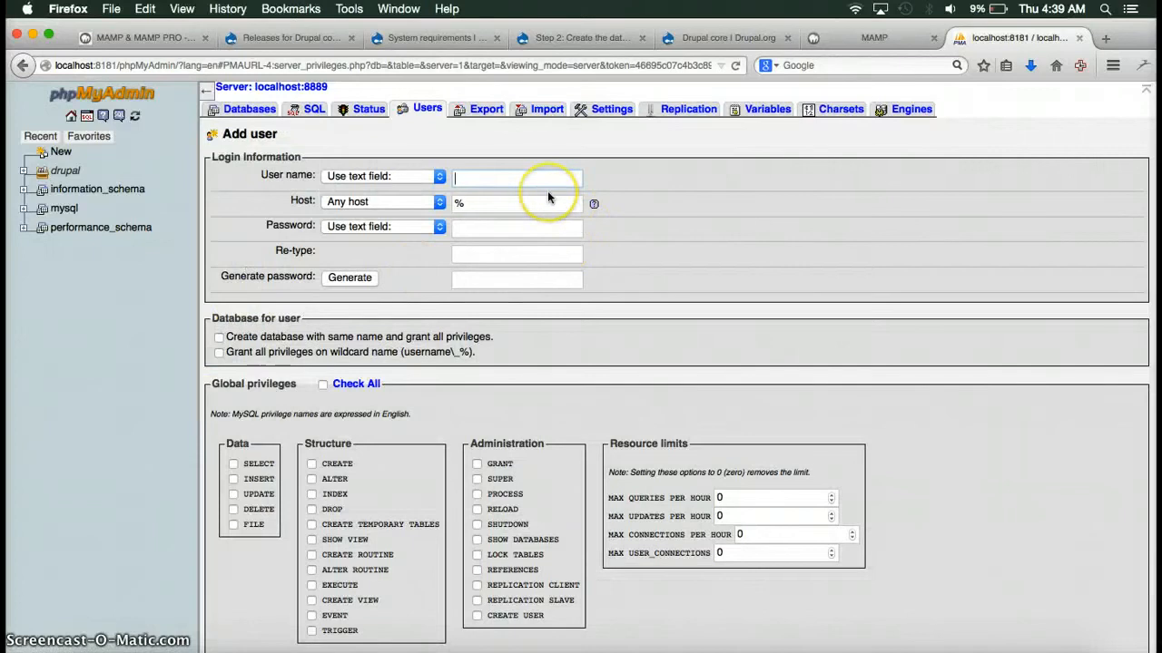
text(tadityar)
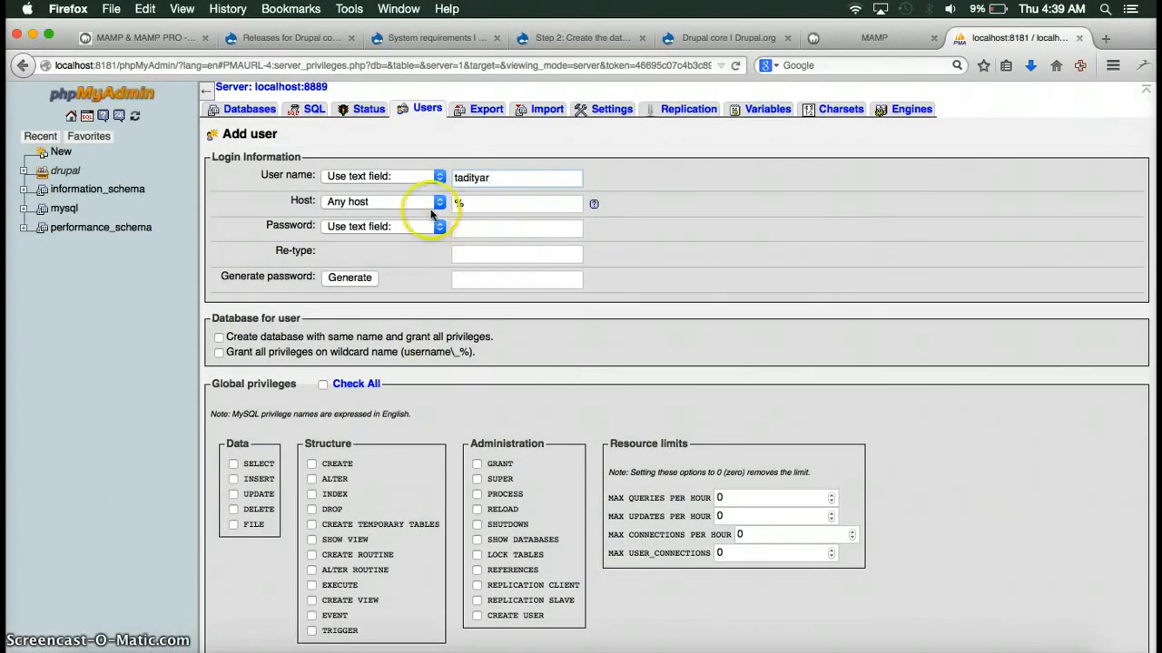
click(420, 203)
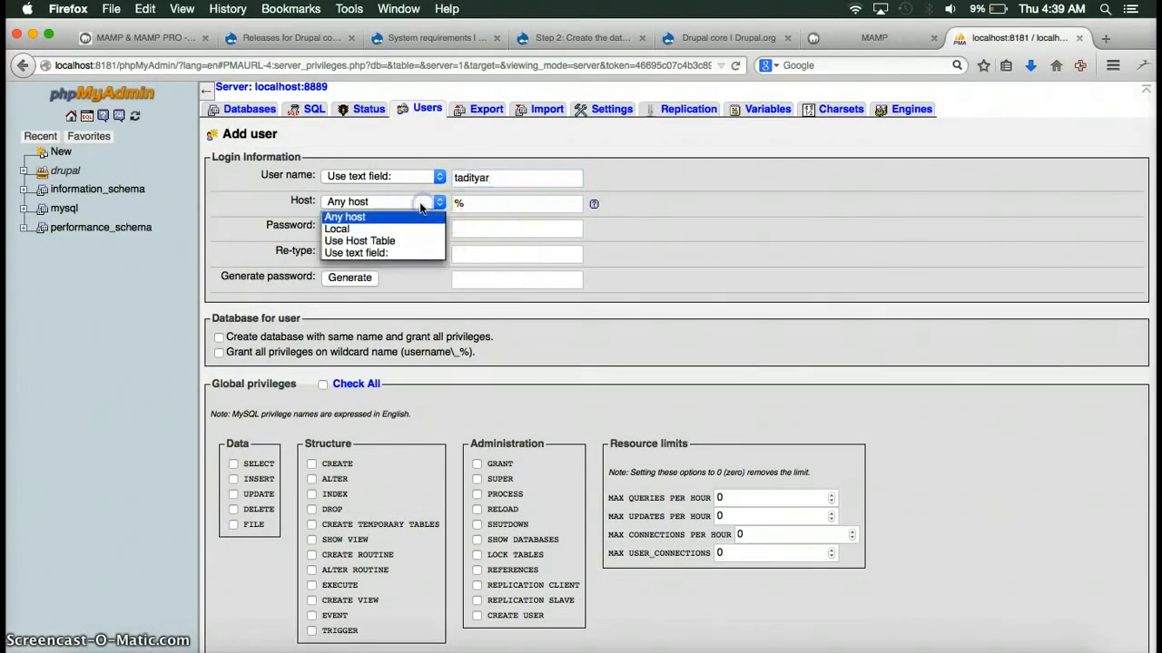
click(372, 229)
click(488, 229)
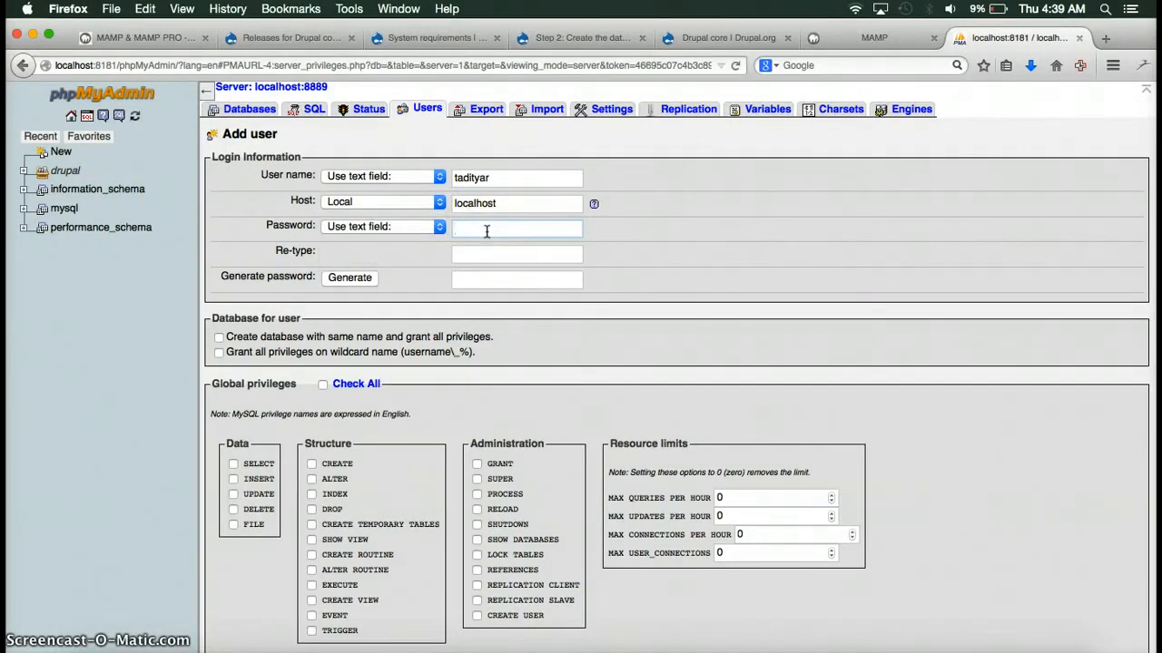
key(Tab)
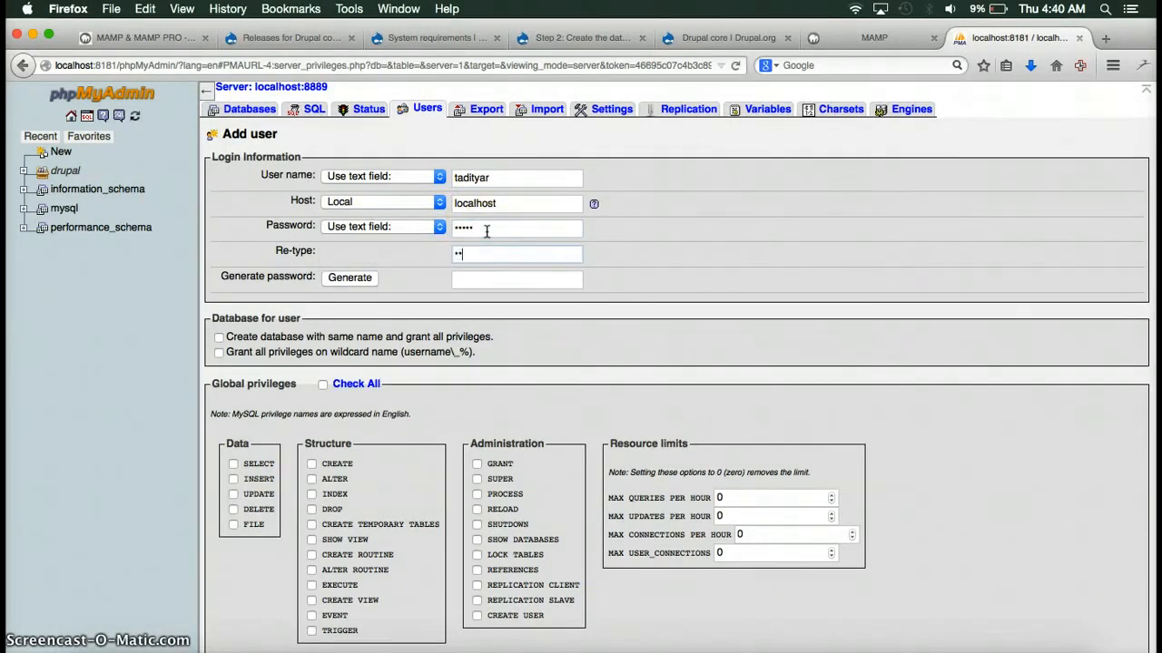
scroll(486, 231, down, 2)
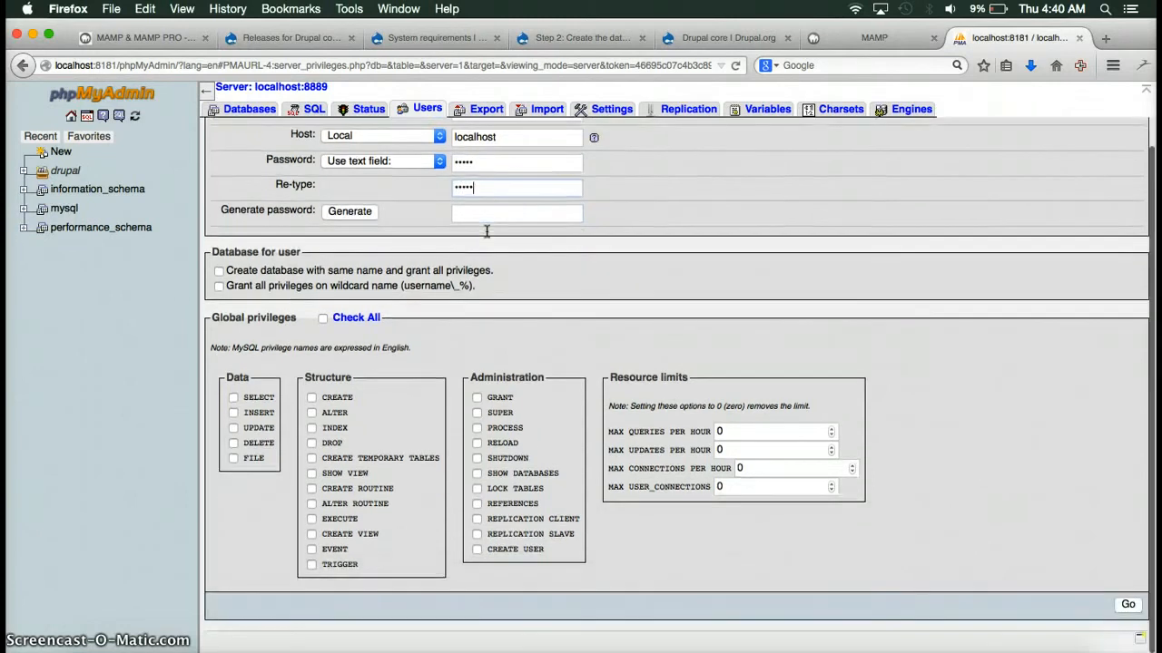
click(1127, 605)
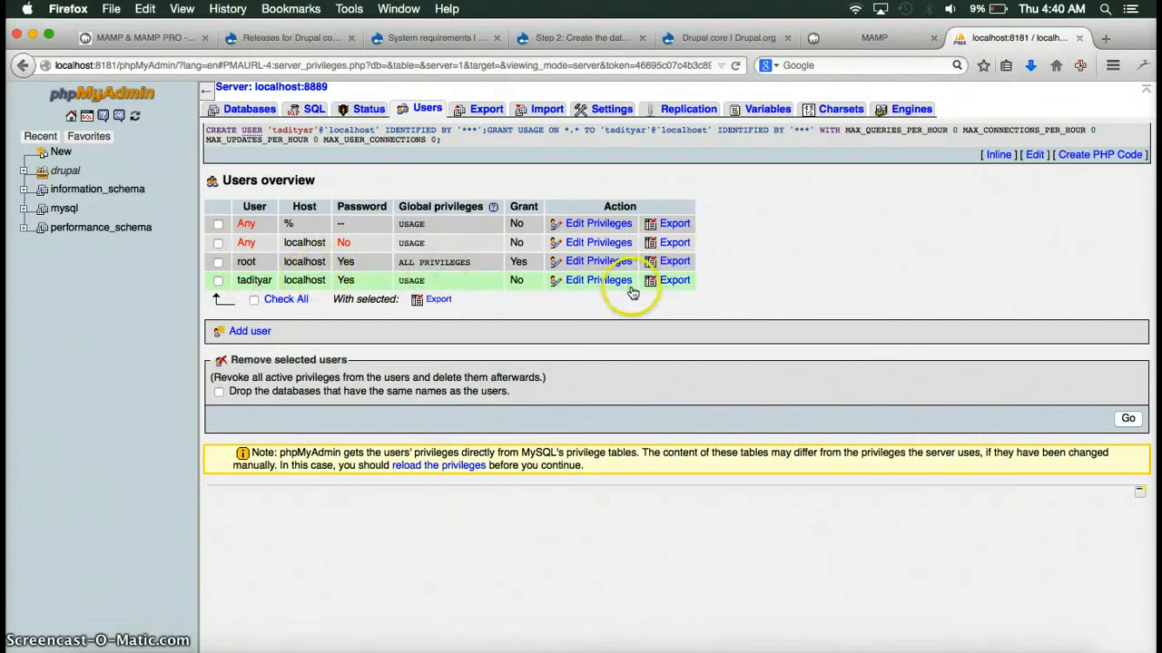
Open the new user's database-specific privileges for drupal_test, then switch to the Drupal setup guide.
click(608, 283)
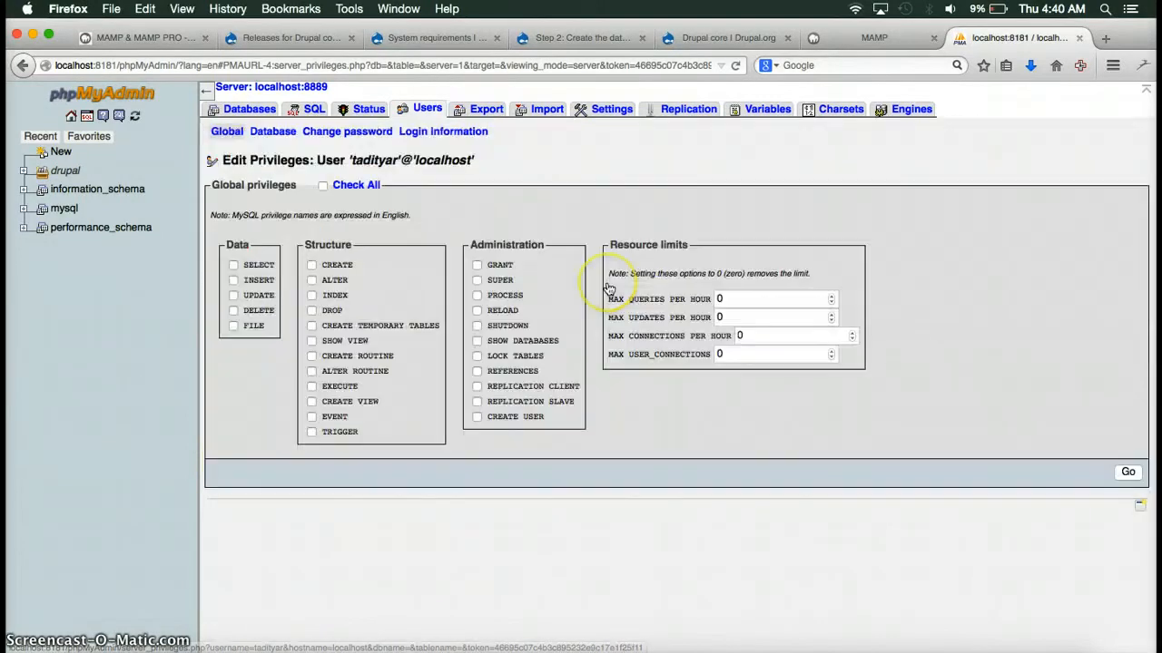
click(274, 134)
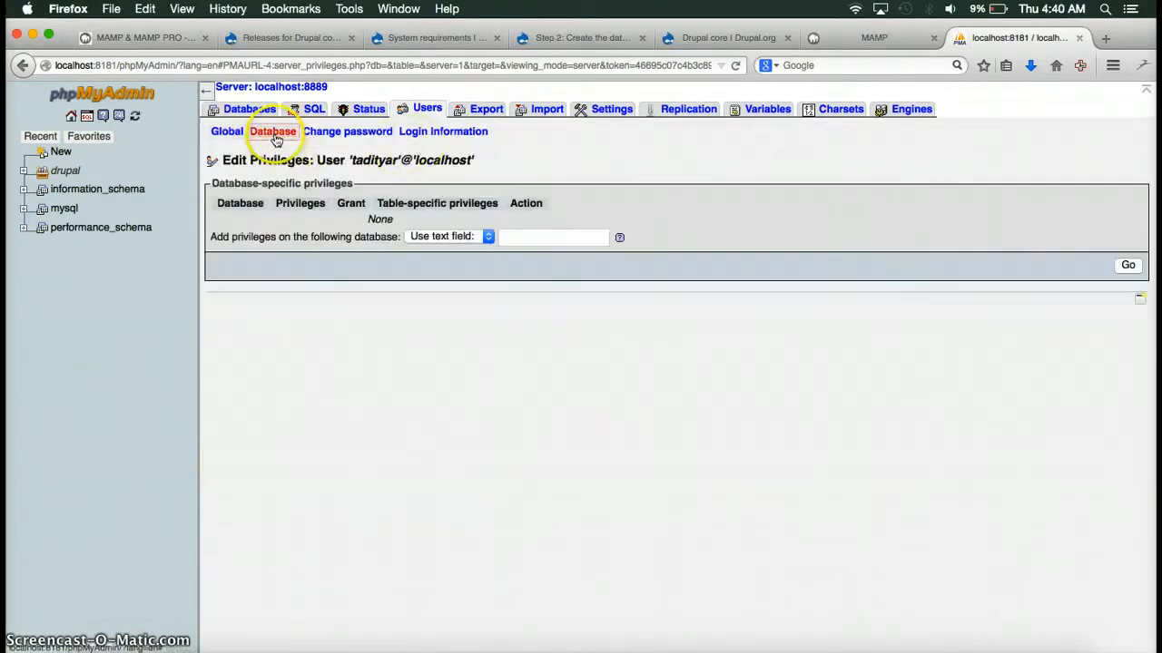
click(433, 237)
click(434, 276)
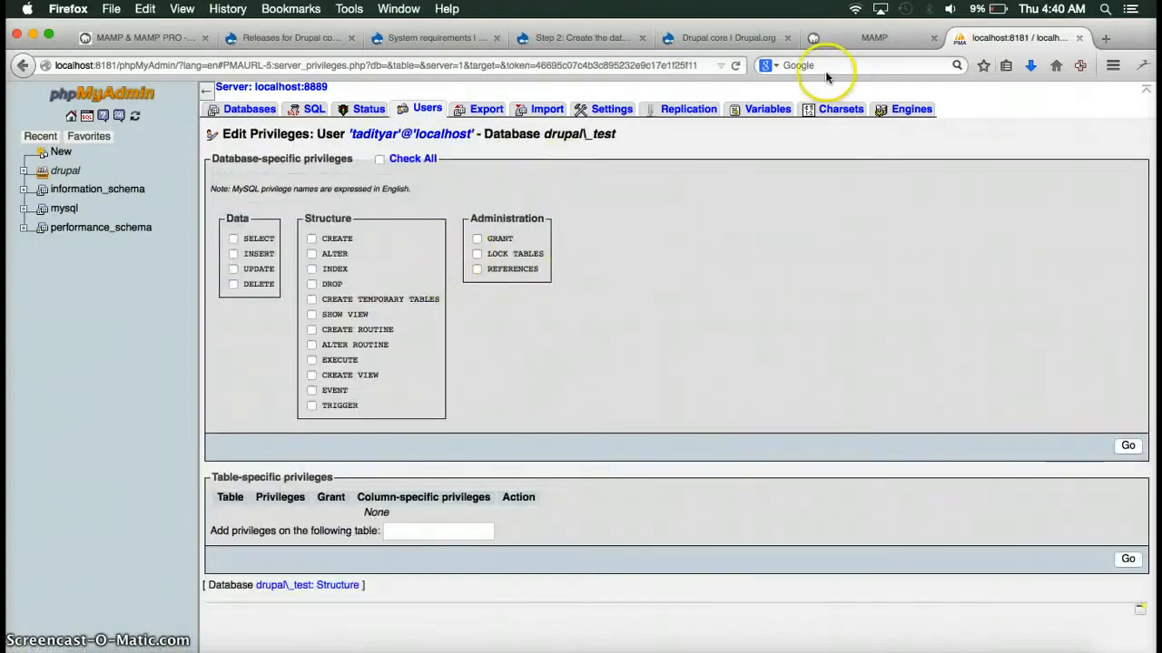
click(559, 37)
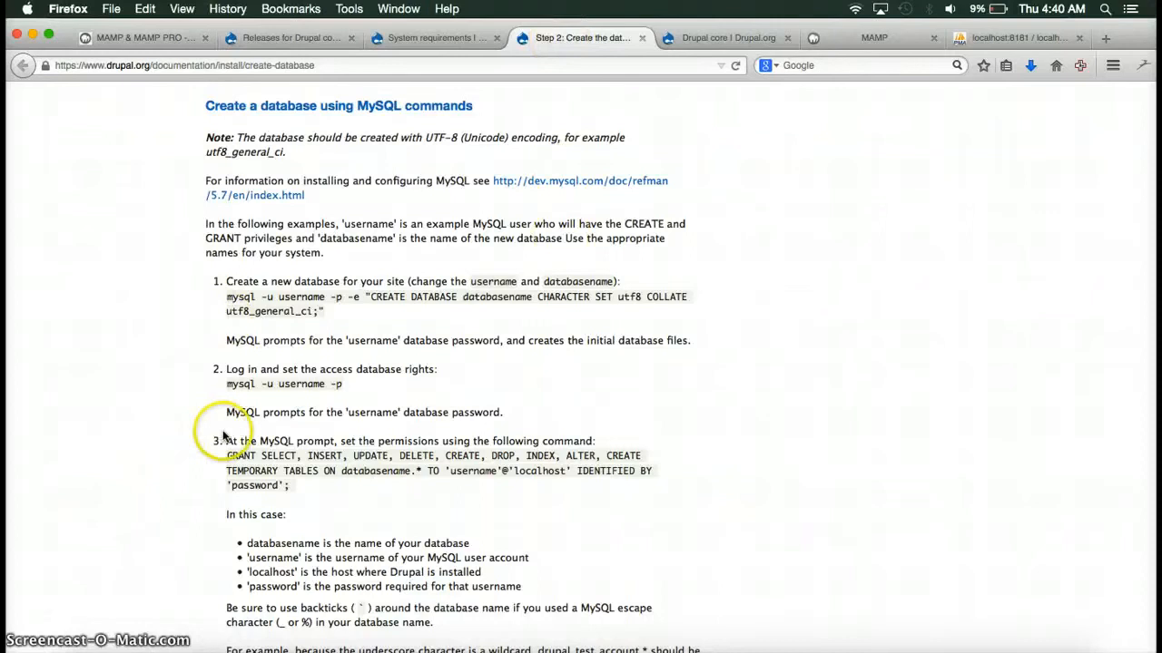
Look up the privileges in the guide's GRANT command, then return to phpMyAdmin's drupal_test privilege form.
scroll(373, 286, up, 20)
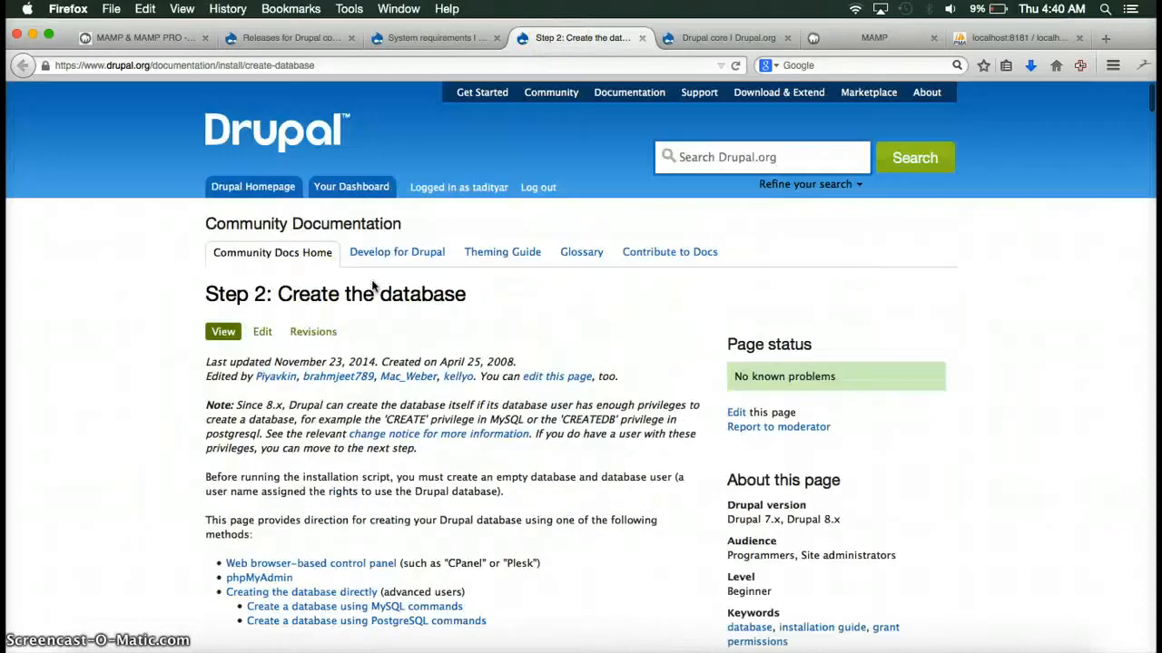
scroll(393, 375, down, 10)
scroll(393, 374, down, 15)
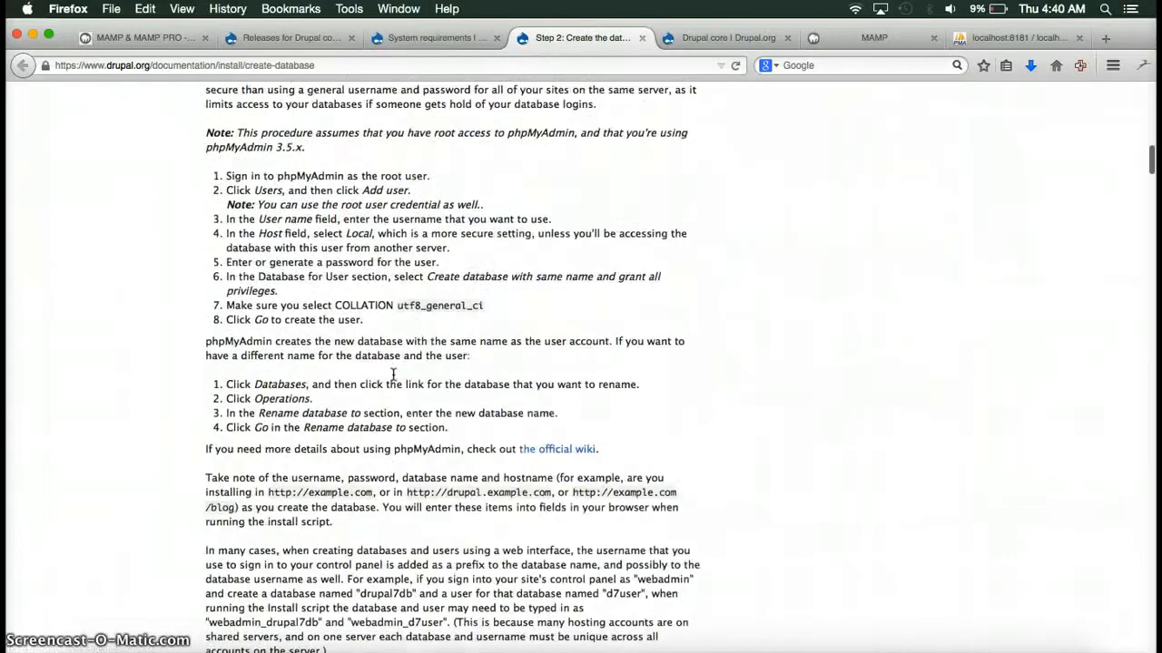
scroll(393, 375, down, 2)
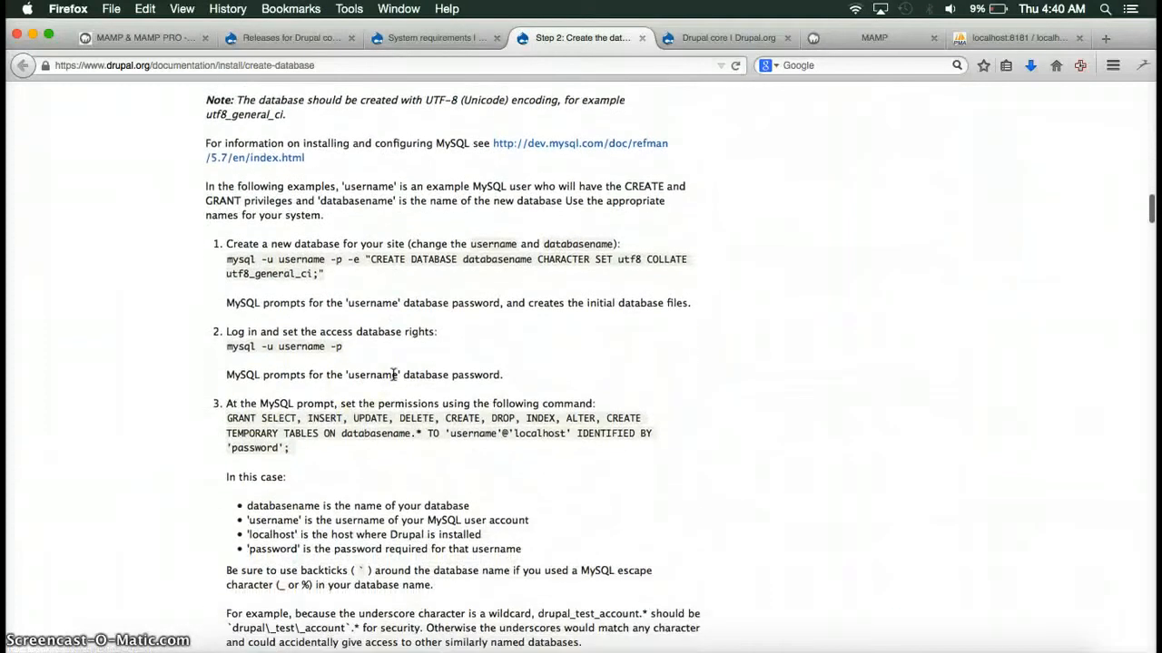
drag(227, 418, 331, 432)
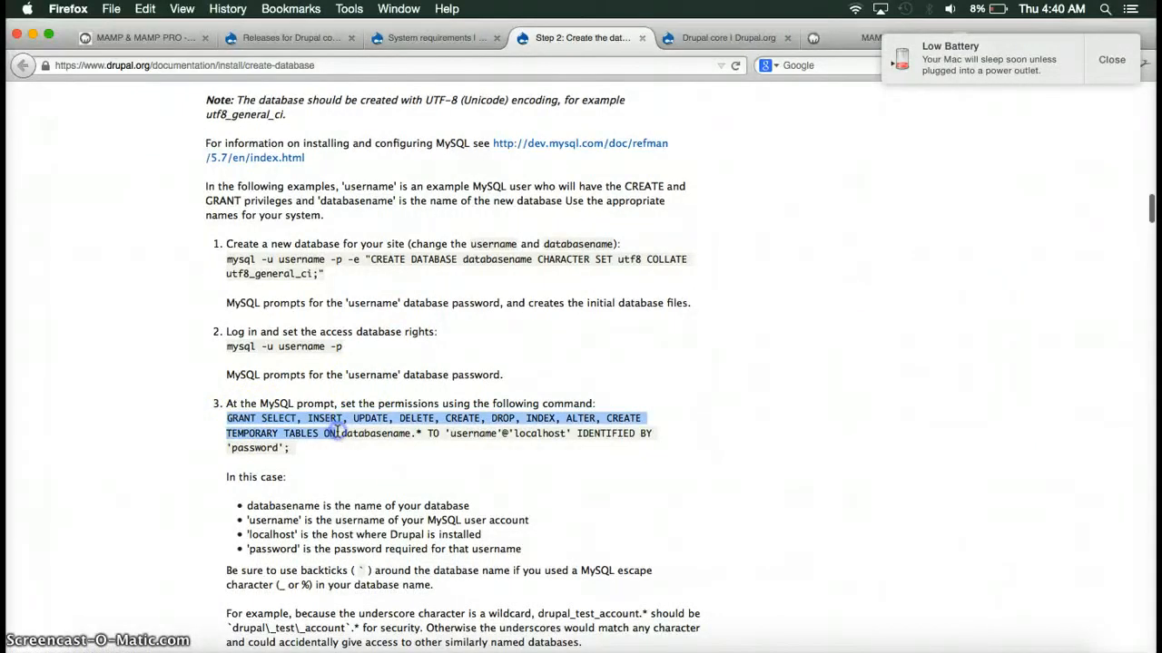
click(623, 371)
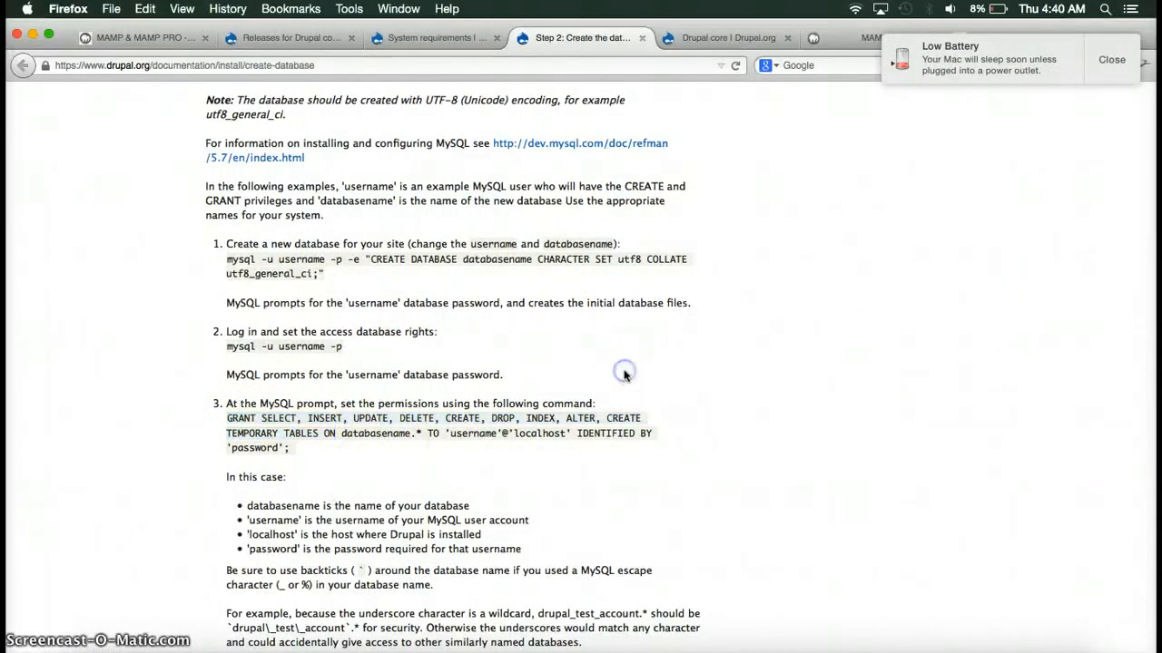
click(1112, 59)
click(1015, 37)
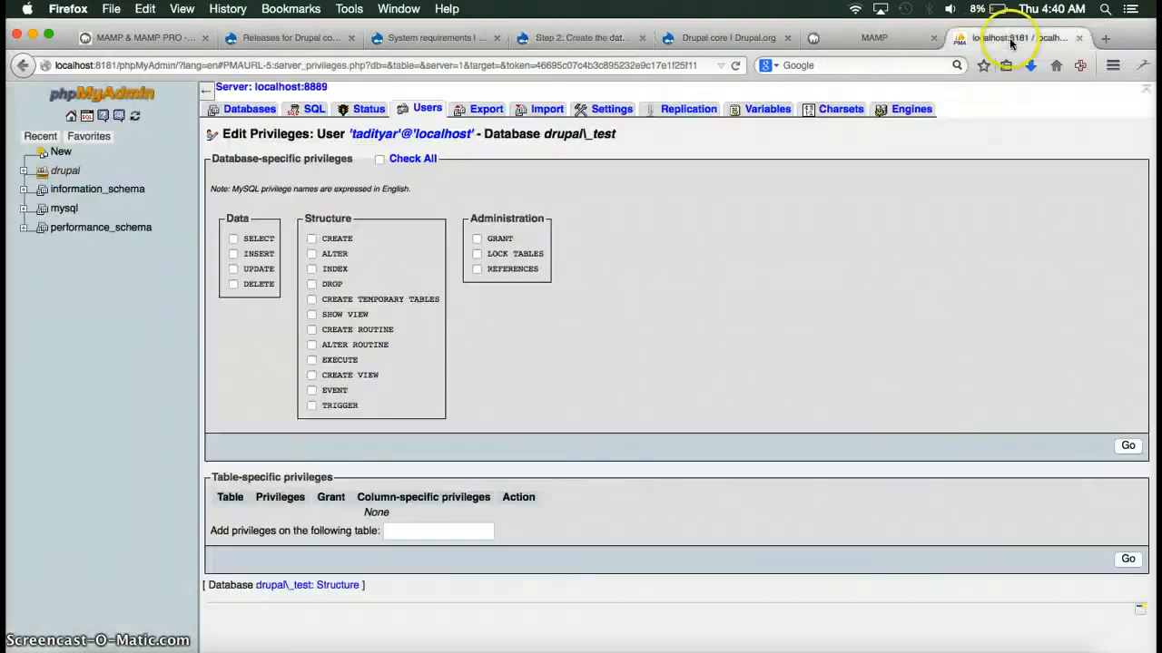
Tick SELECT, INSERT, DELETE, CREATE, CREATE TEMPORARY TABLES and GRANT on drupal_test, then save with Go.
click(234, 238)
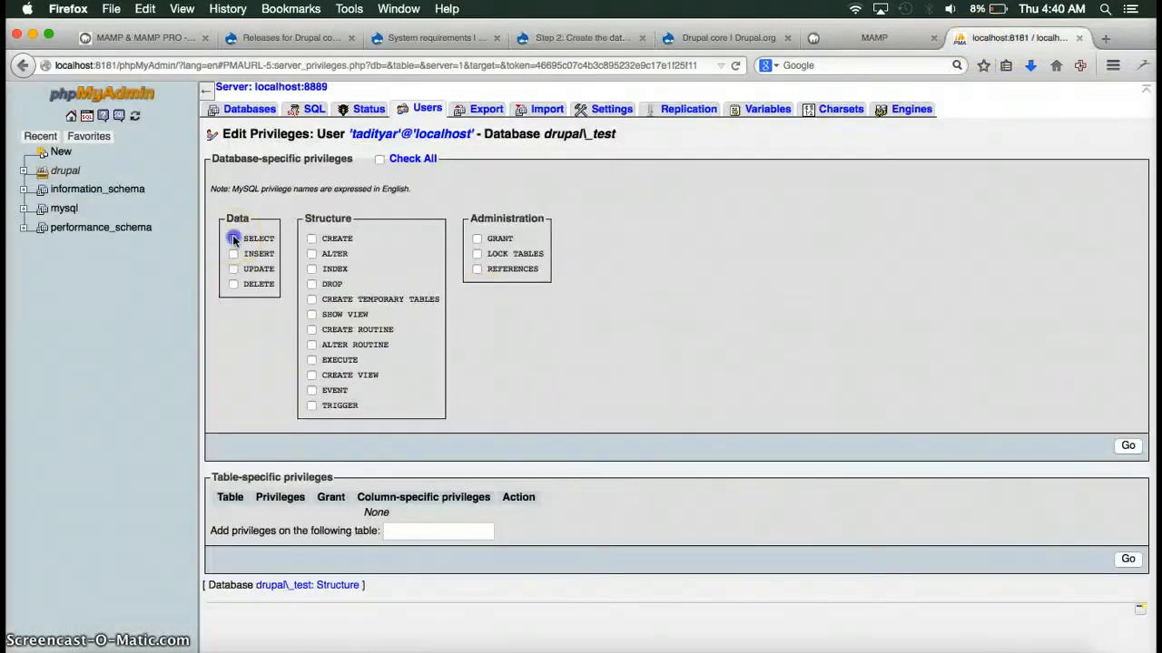
click(233, 254)
click(233, 284)
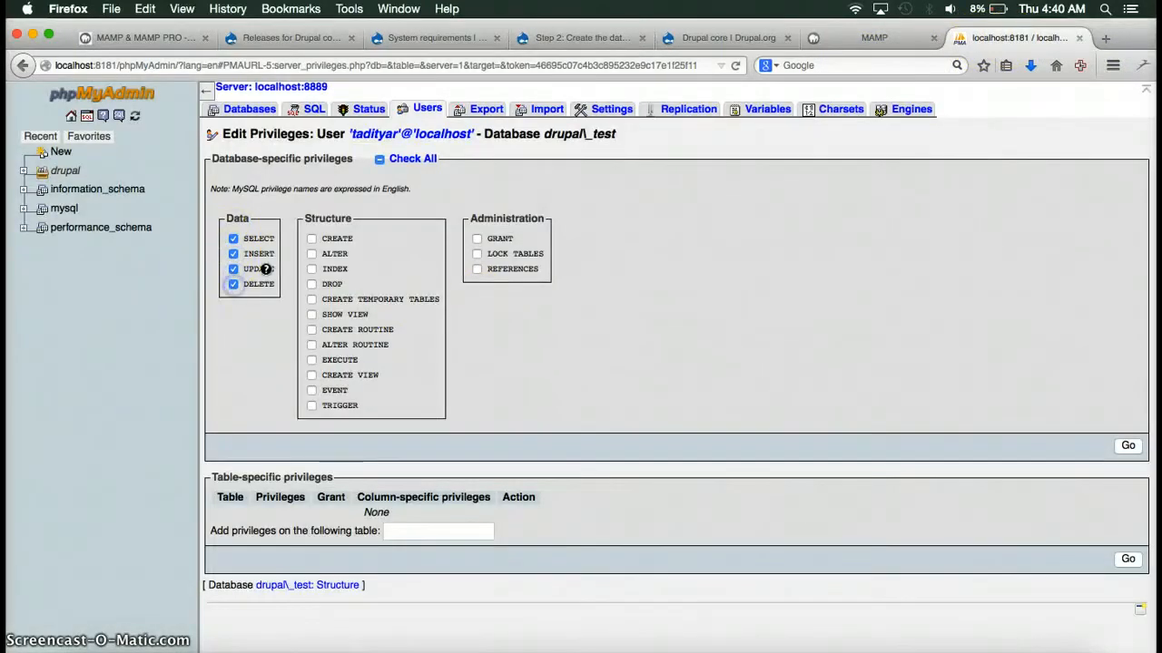
click(311, 239)
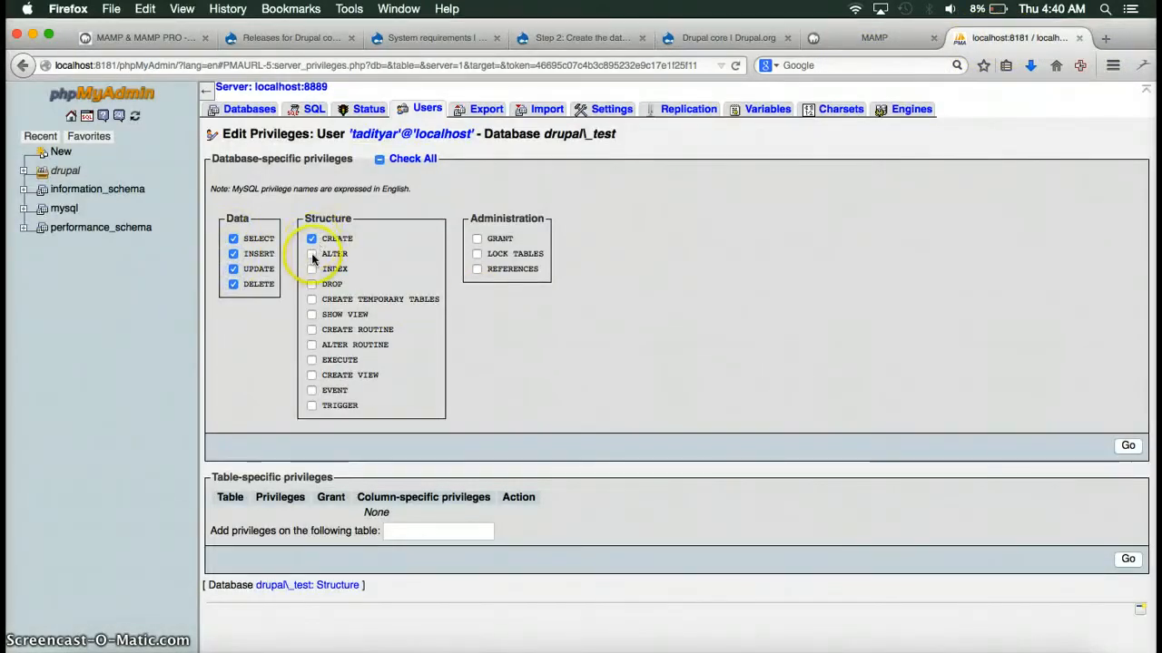
click(312, 299)
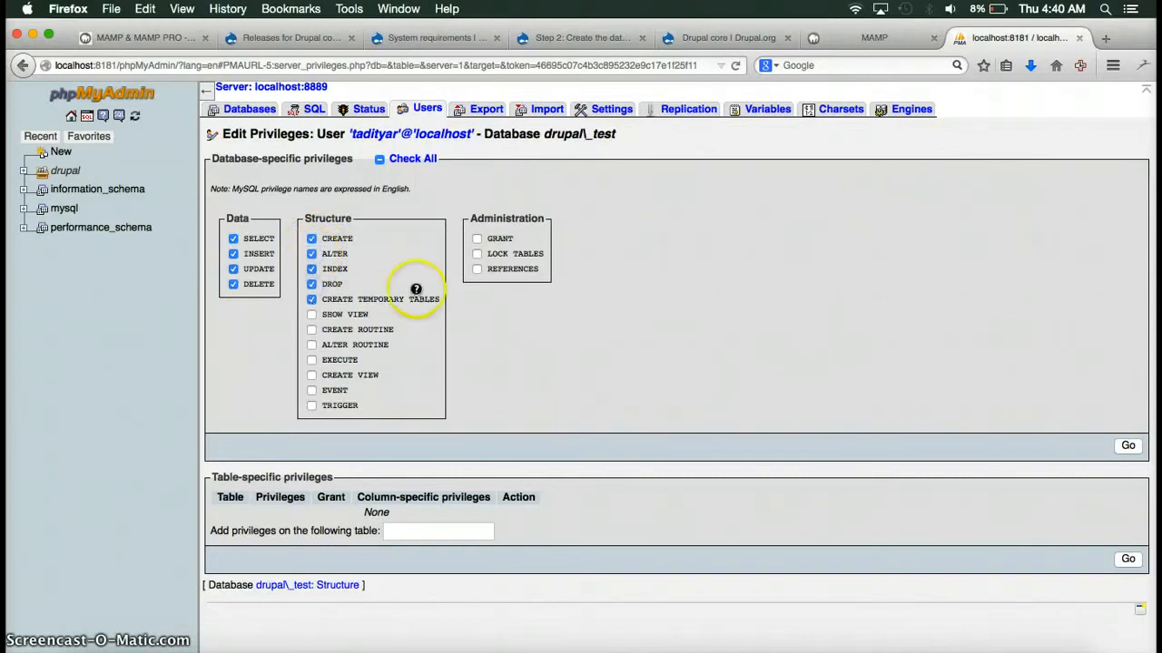
click(477, 238)
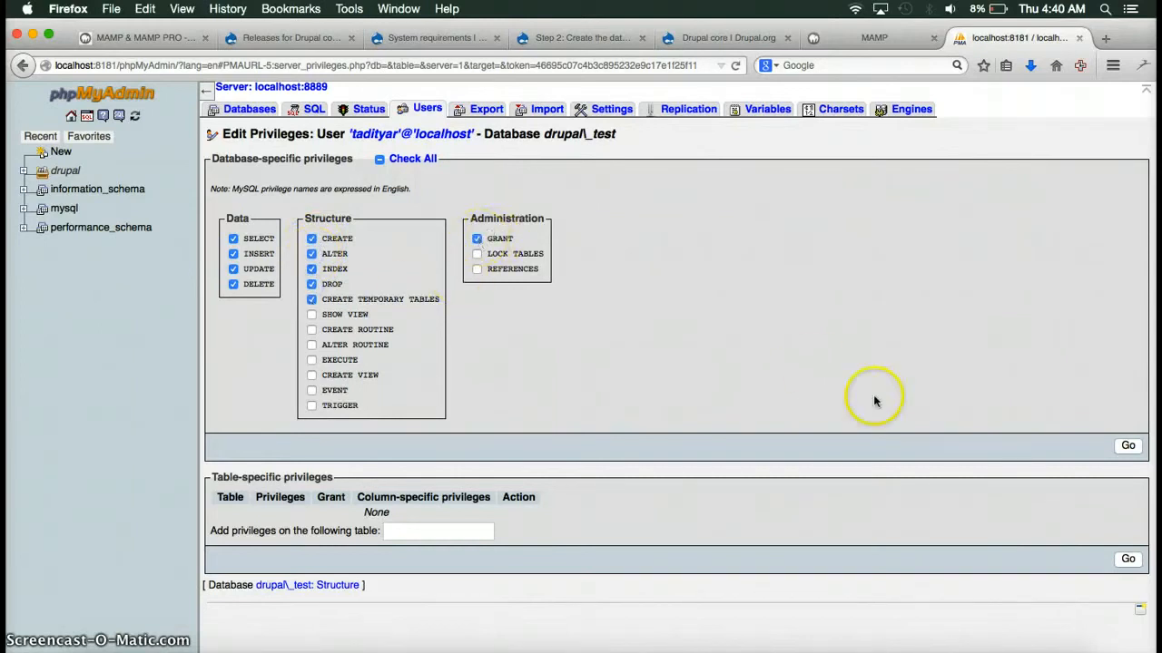
click(1128, 447)
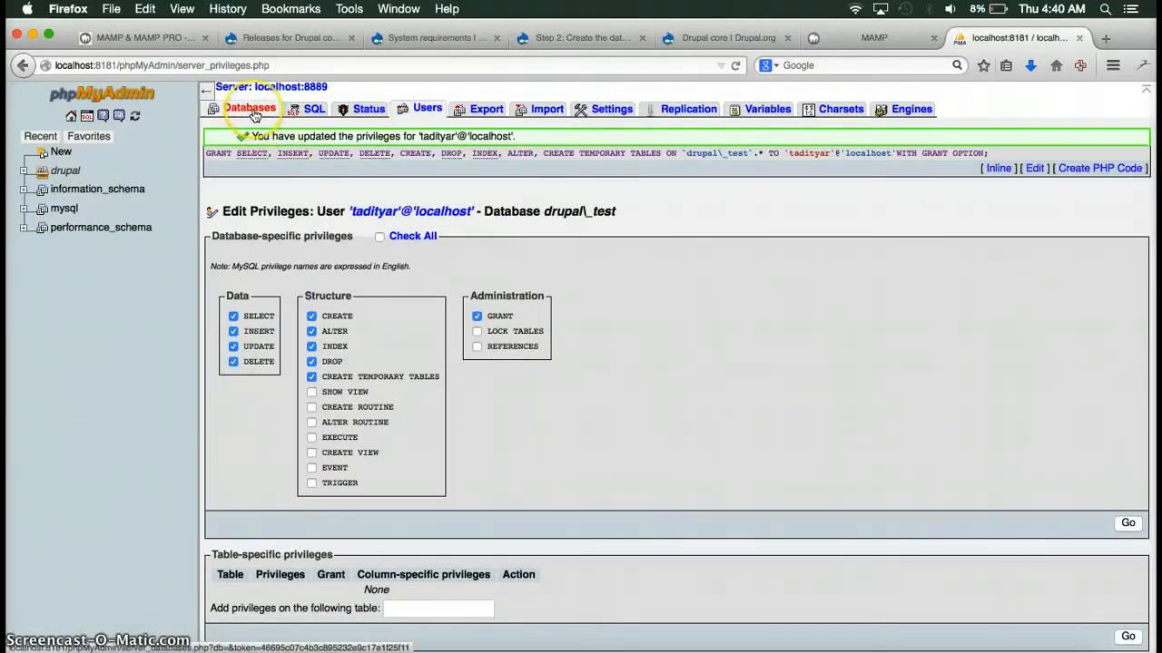
Check privileges for drupal_test from the Databases list and review the new user's privilege row.
click(250, 108)
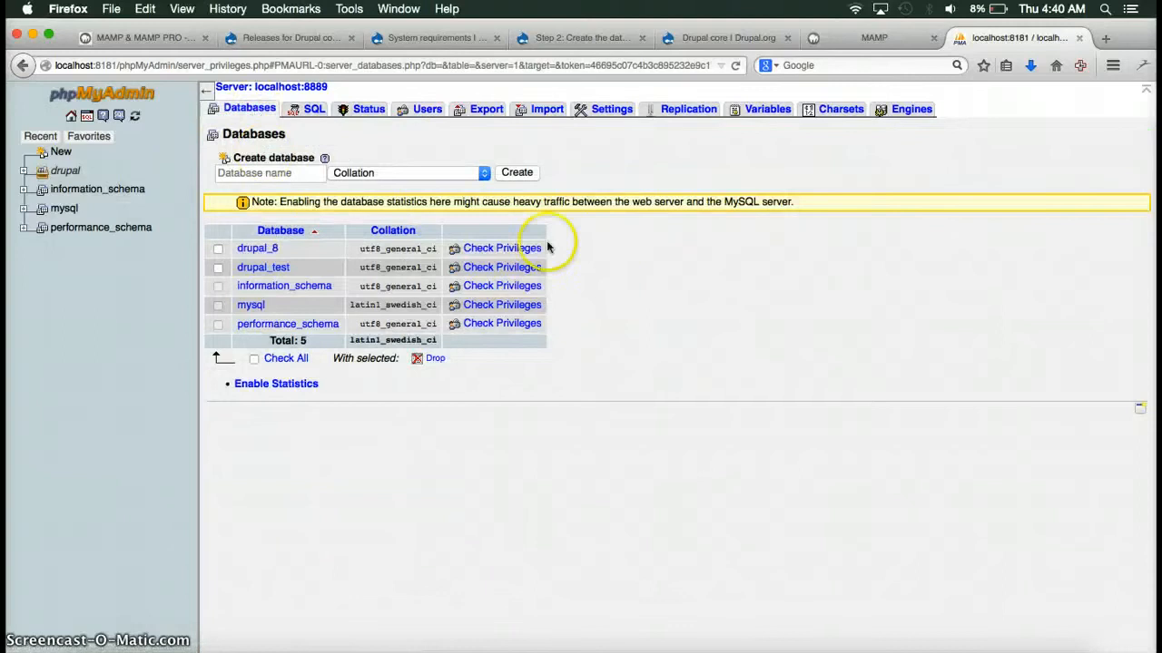
click(473, 267)
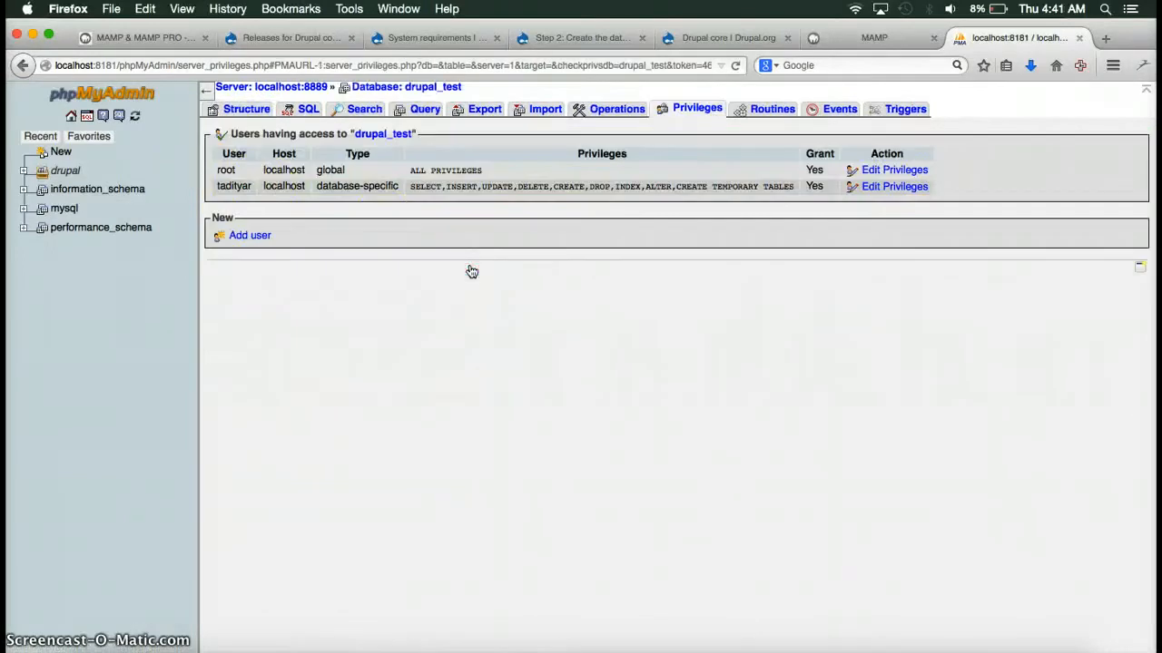
click(218, 188)
drag(218, 186, 809, 190)
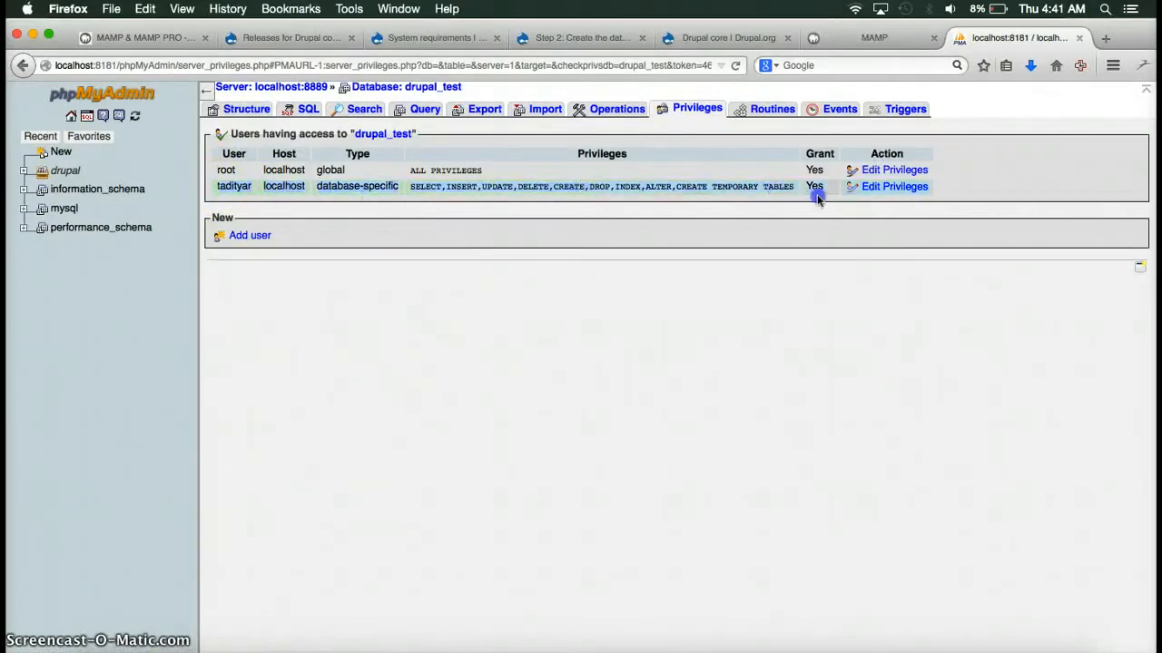
click(765, 235)
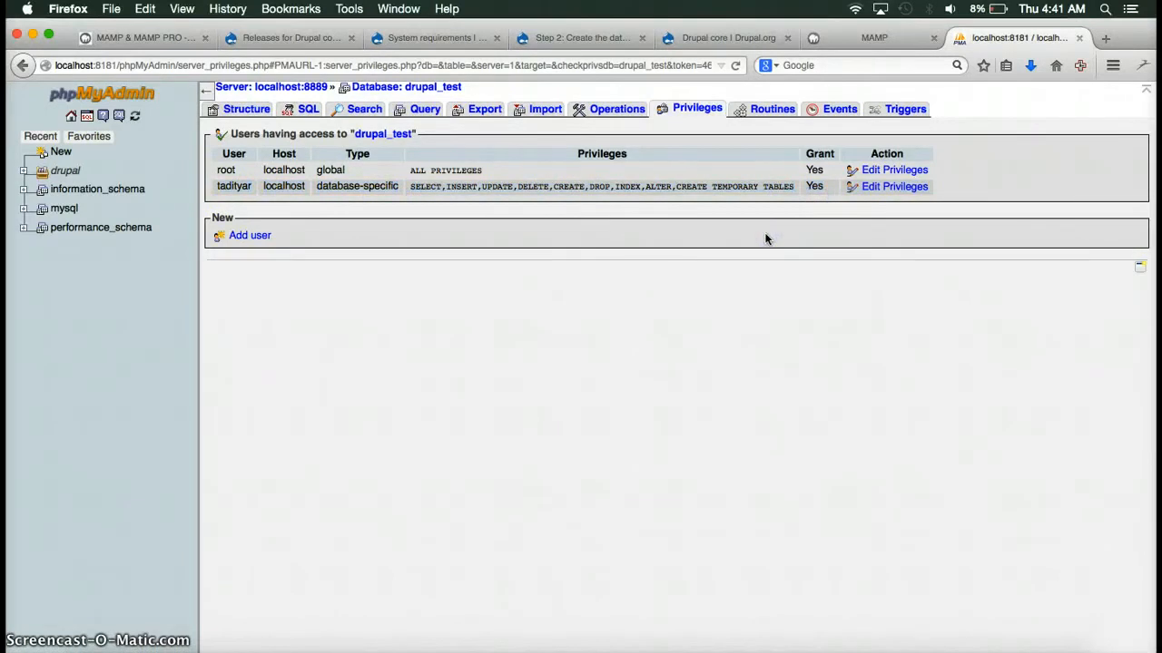
click(14, 648)
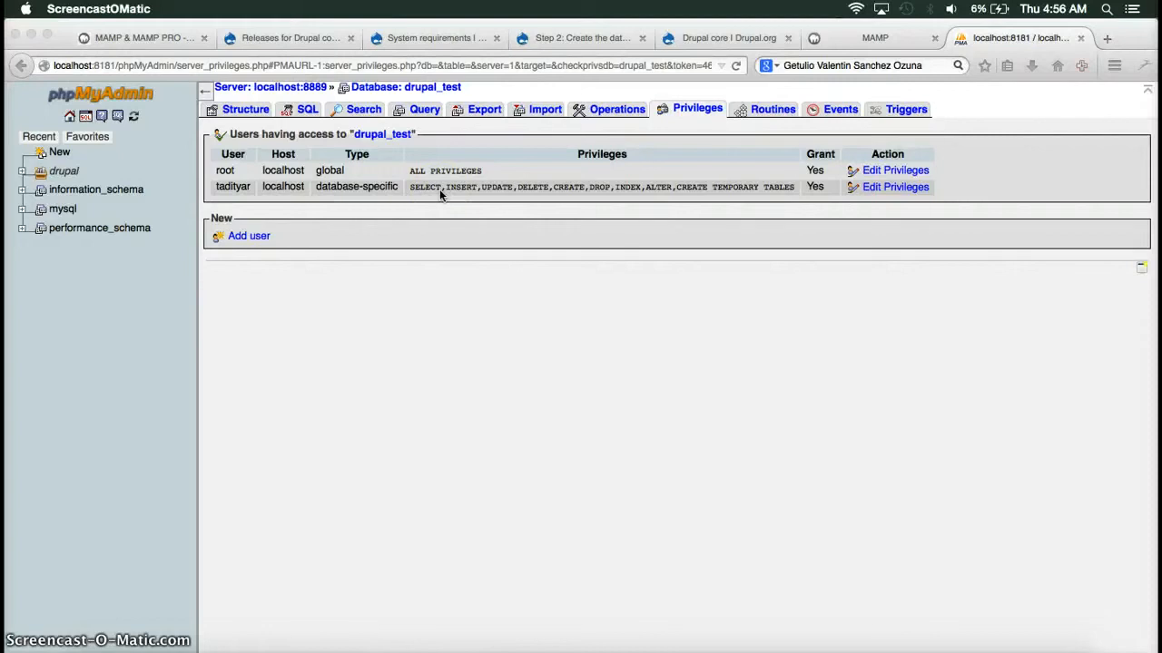
Launch the installer from the drupal-8.0.0-beta3/ folder in MAMP's My Website listing.
click(882, 40)
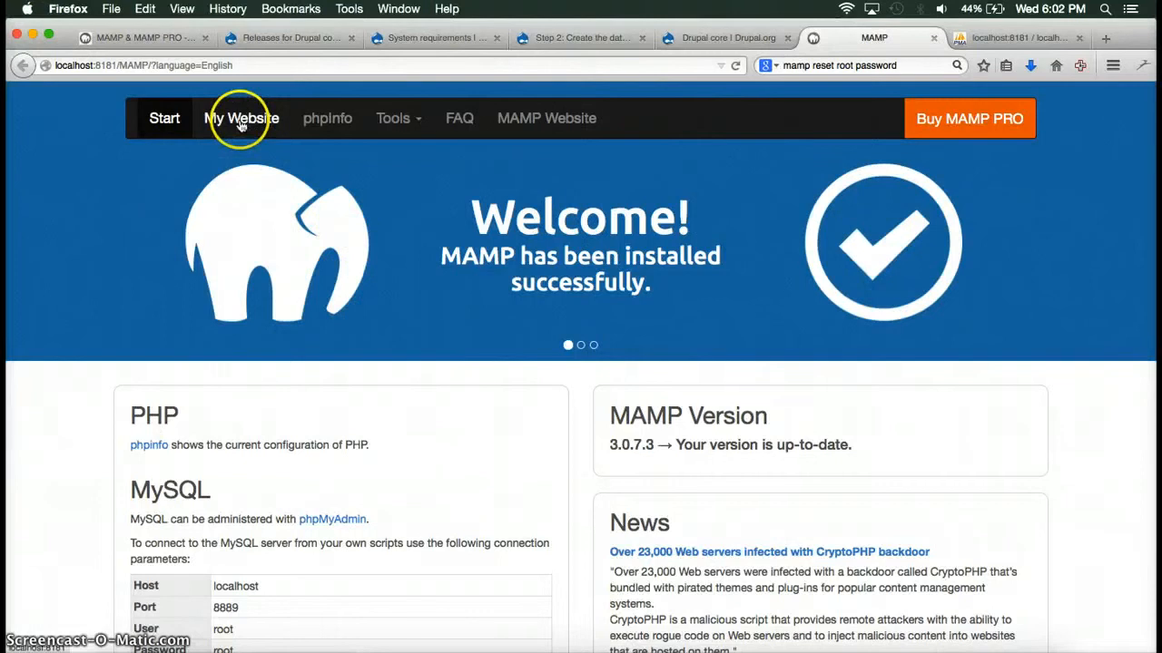
click(240, 120)
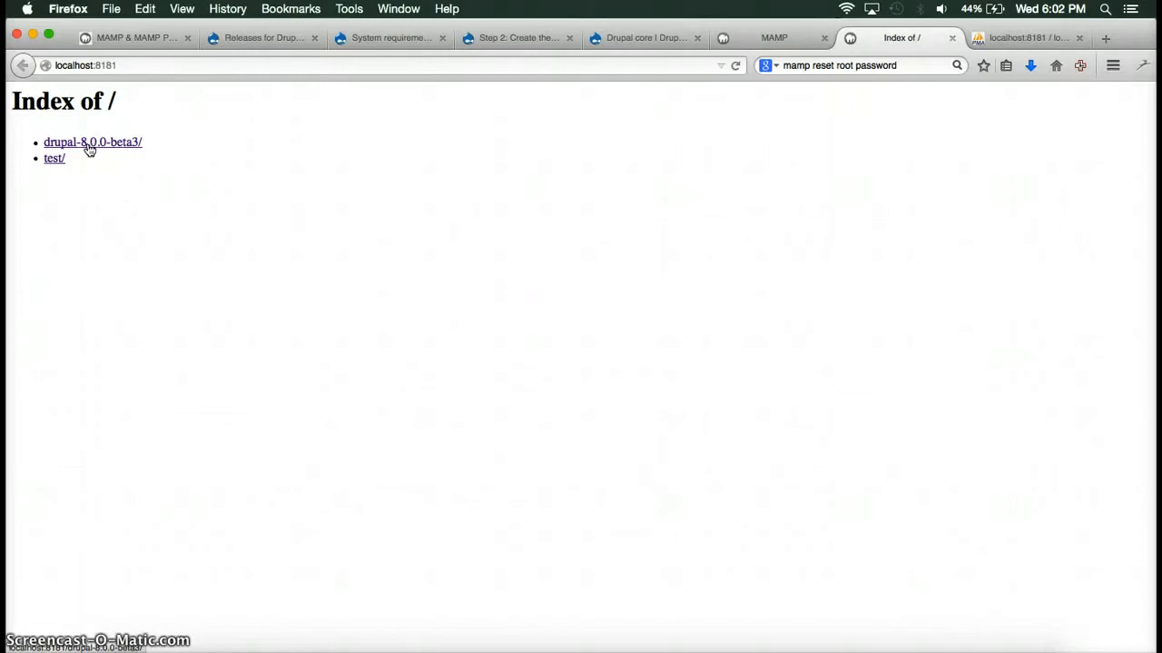
click(89, 149)
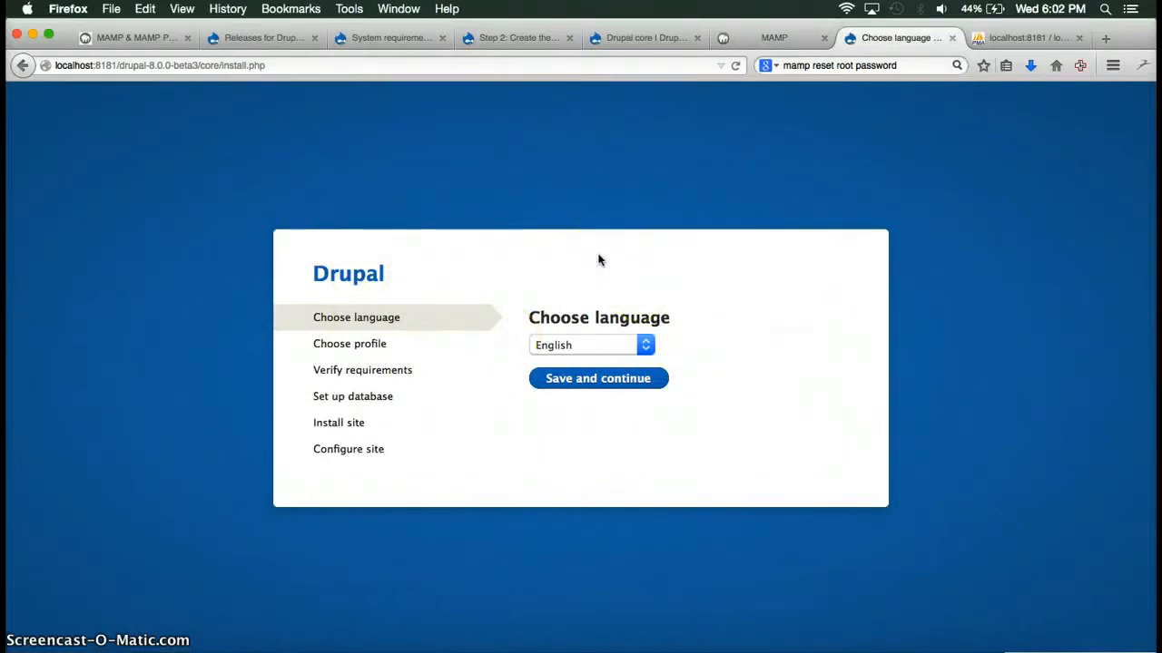
Continue with English as the install language and the Standard installation profile.
click(605, 383)
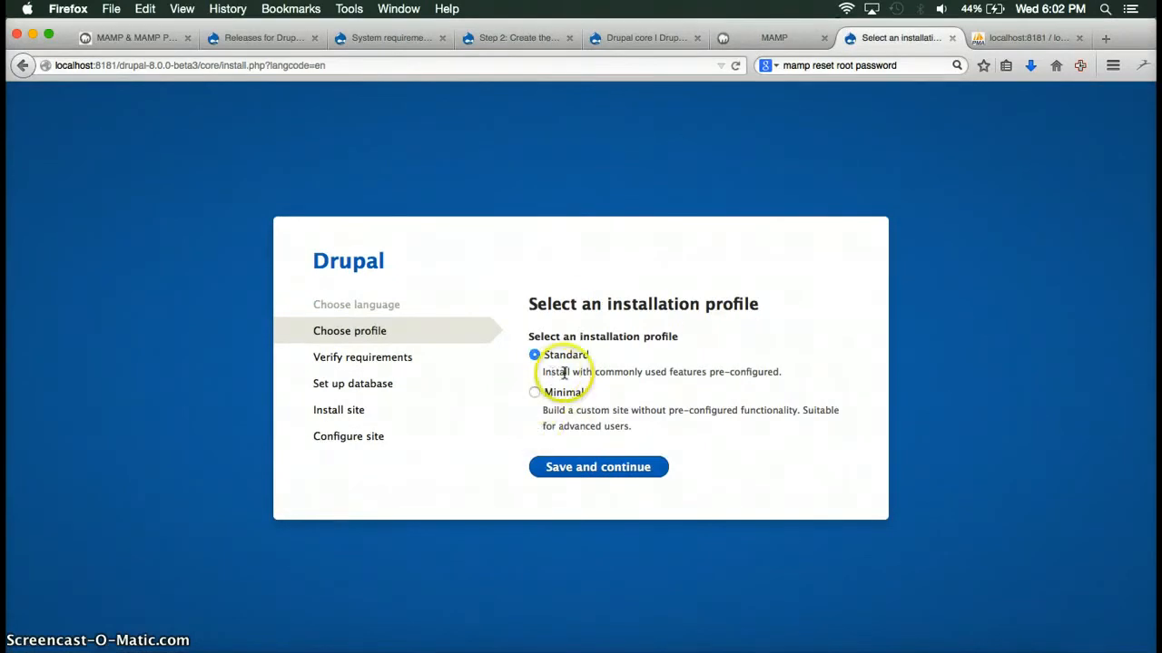
click(612, 468)
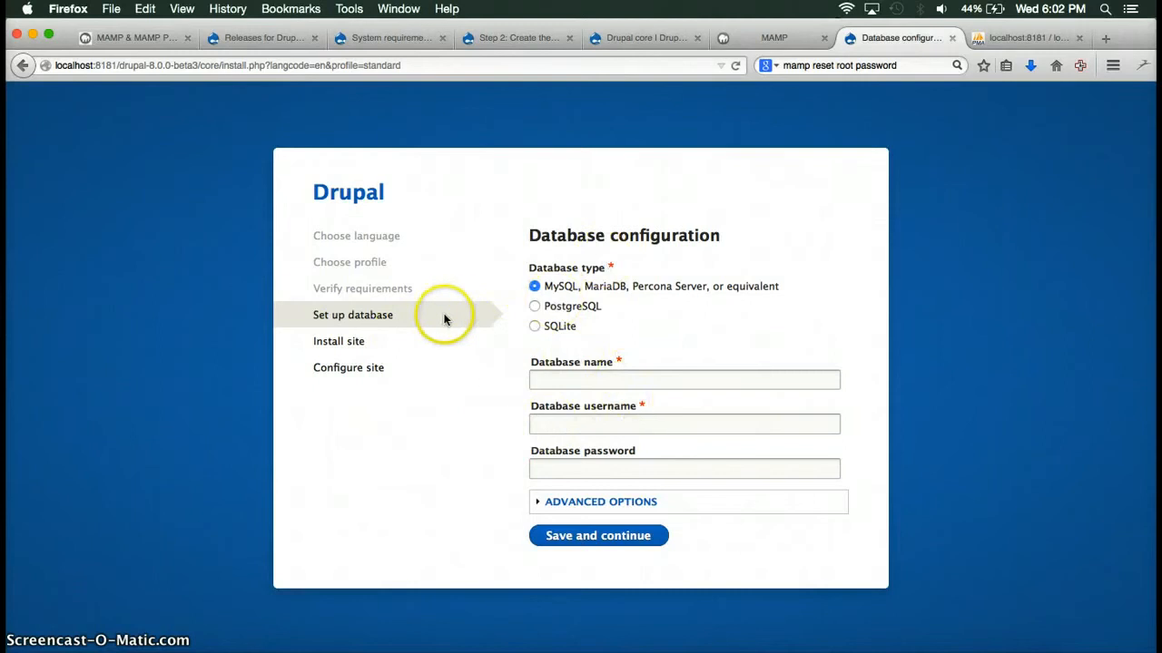
Enter database drupal_test with the MySQL username and password shown in MAMP, then submit.
click(753, 37)
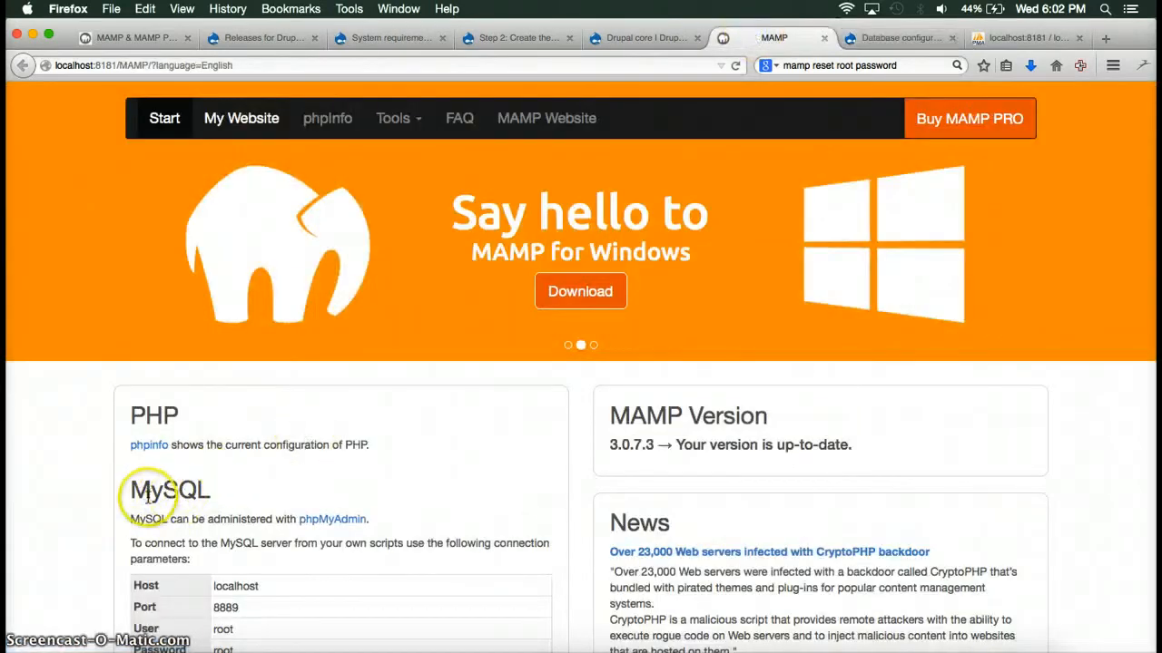
click(897, 39)
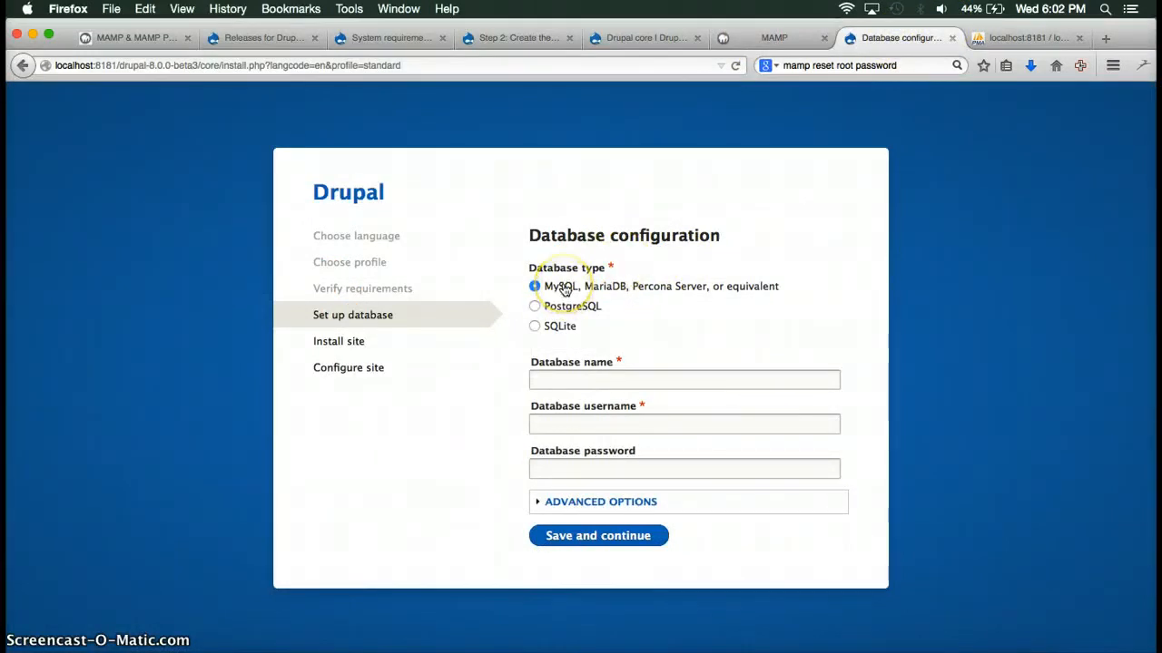
click(590, 383)
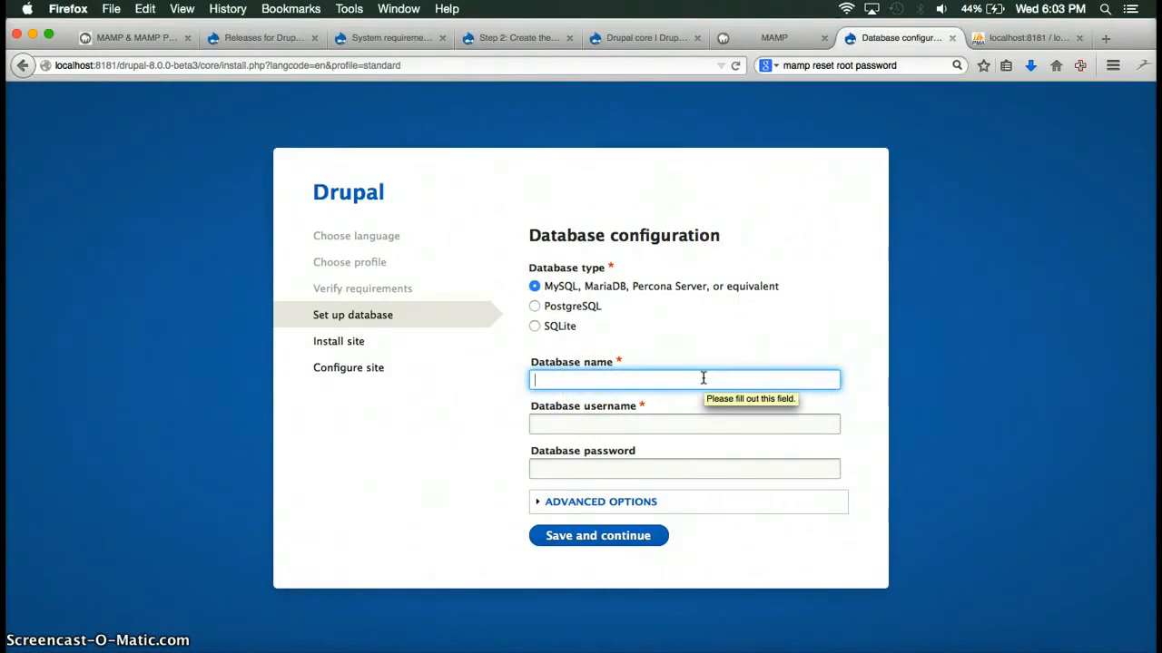
text(drupa)
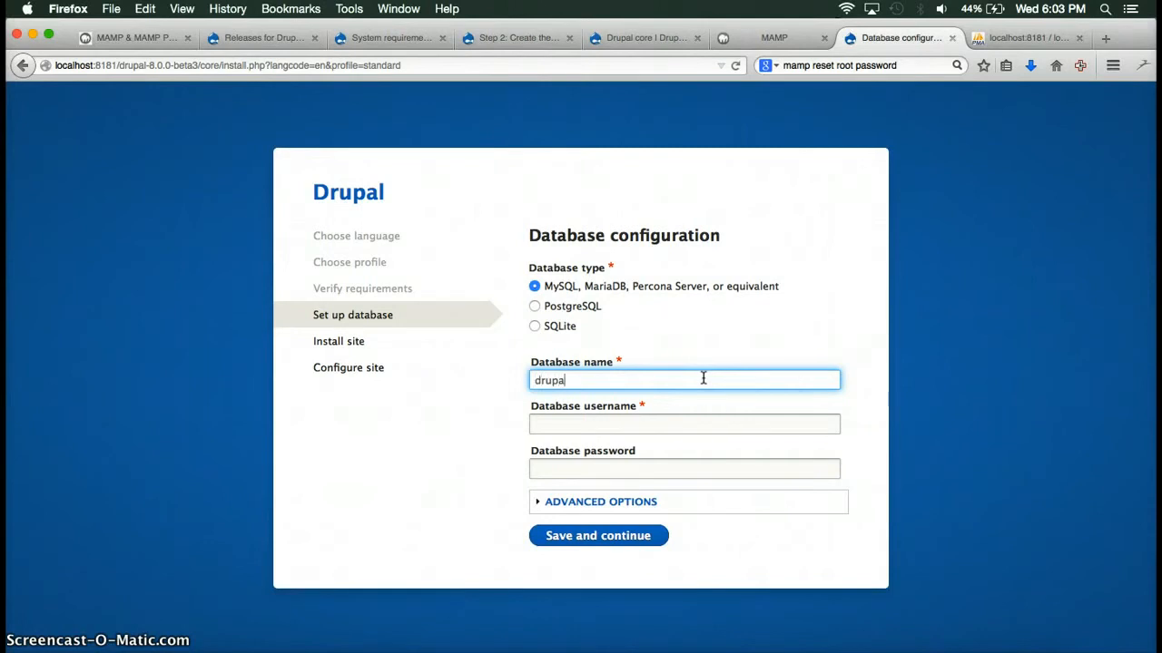
text(test)
key(Tab)
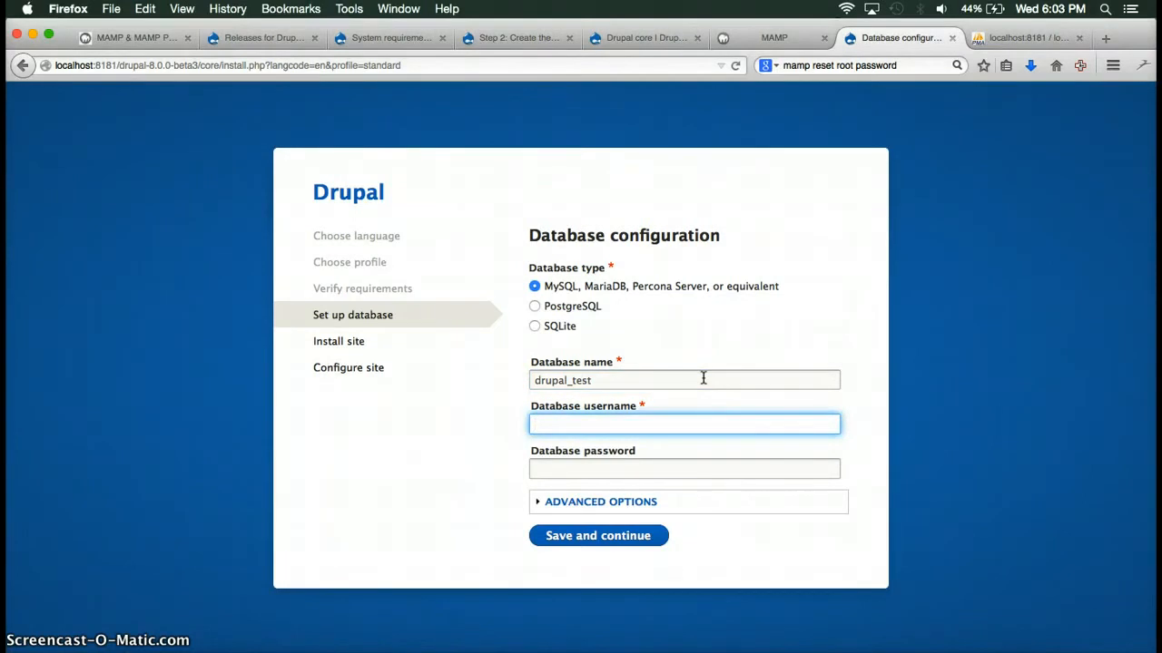
text(tadityar)
key(Tab)
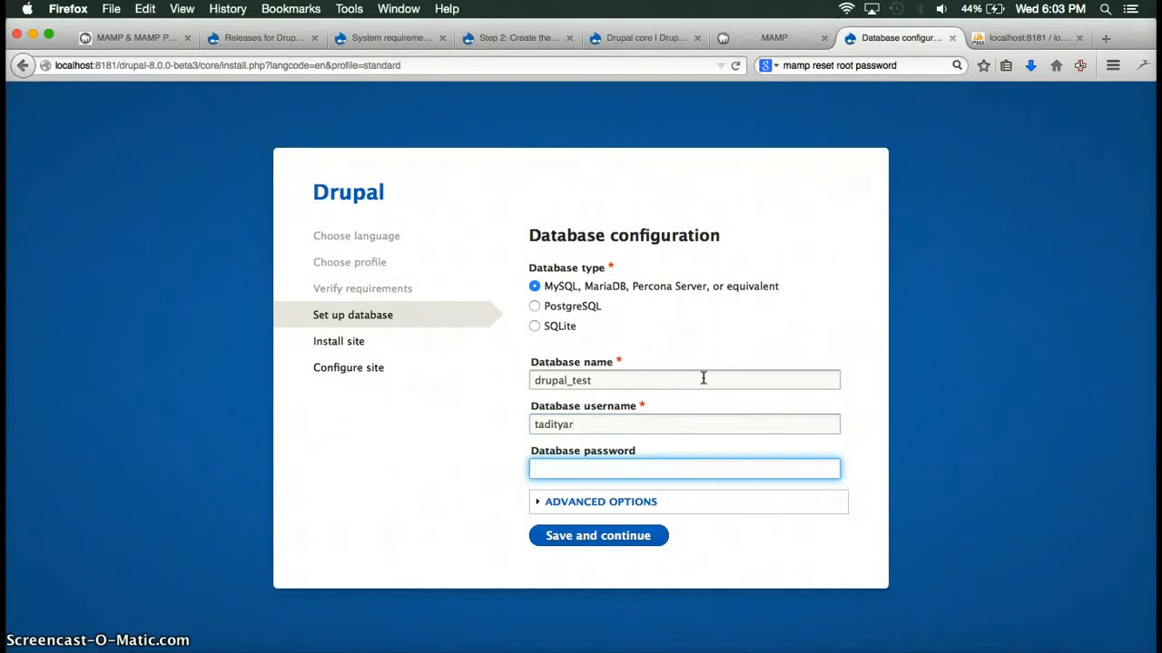
text(•••••)
click(623, 543)
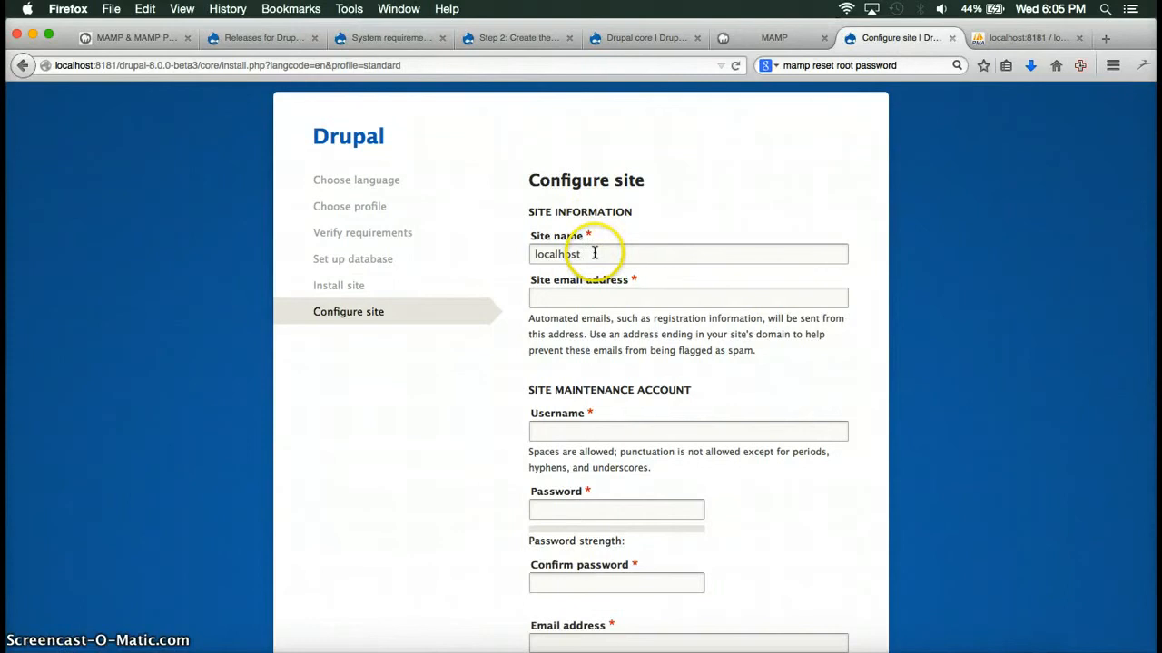
Rename the site to 'My Drupal Screencasts' and enter the site e-mail address.
drag(594, 254, 445, 262)
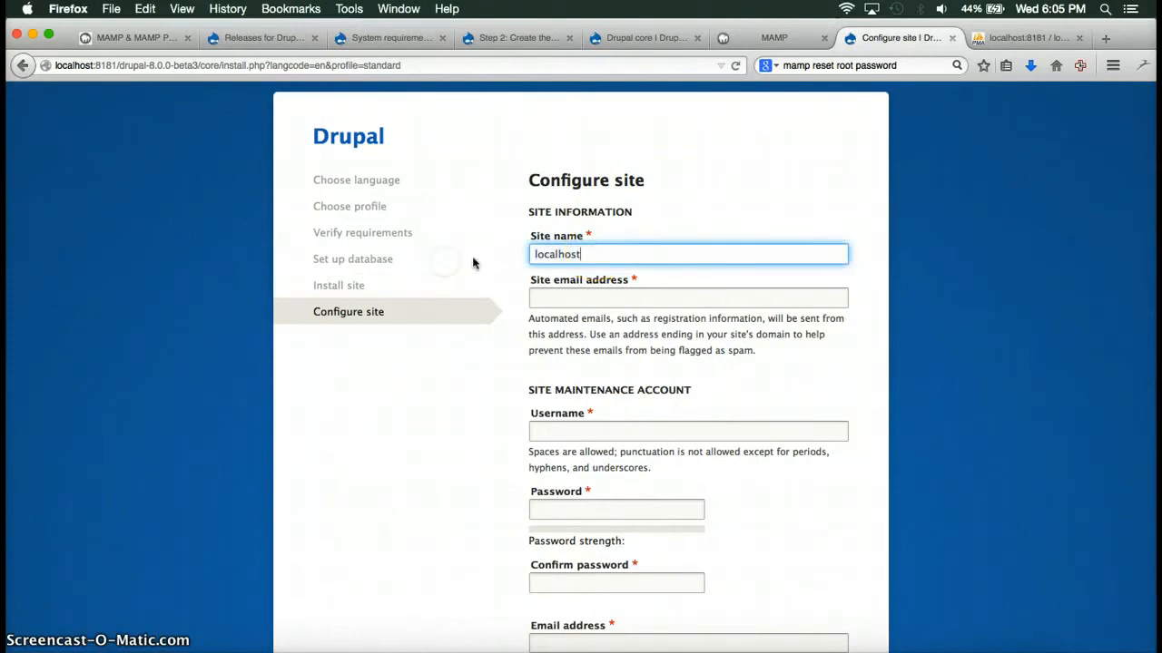
drag(588, 254, 525, 255)
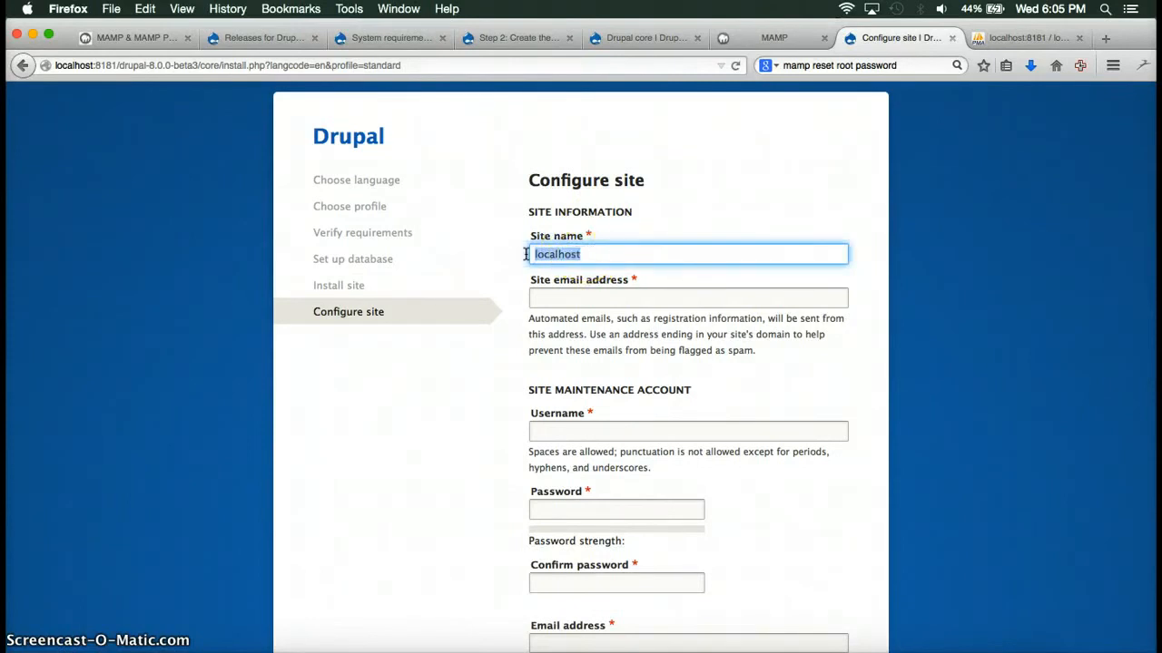
key(BackSpace)
text(My Drupal Screencasts)
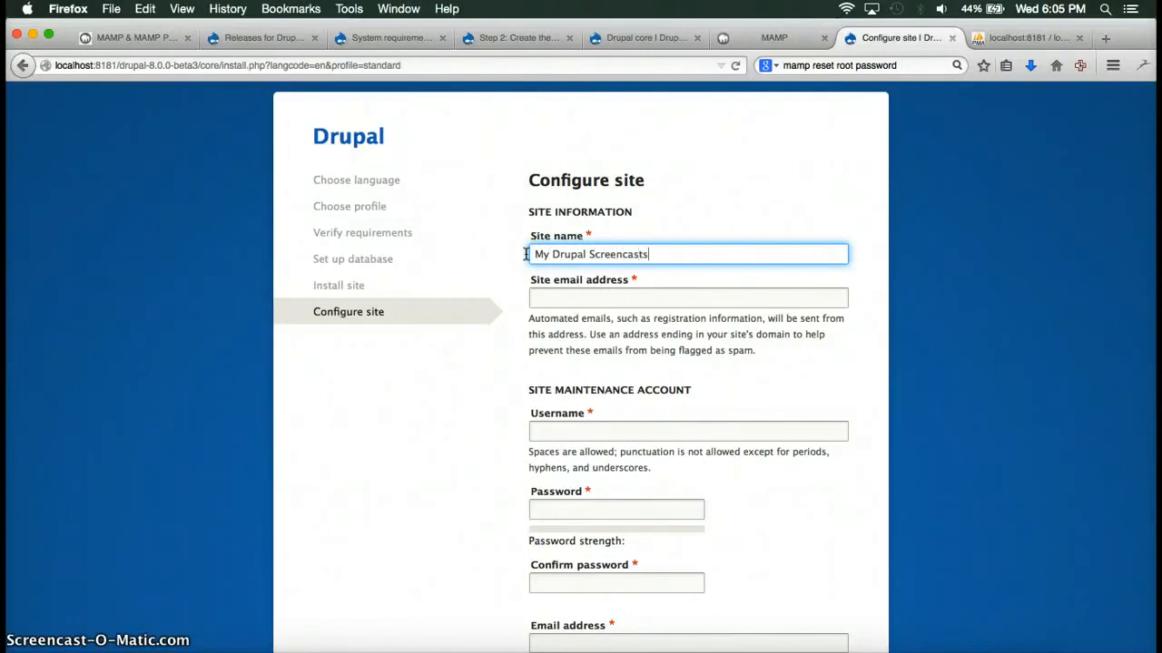
key(Tab)
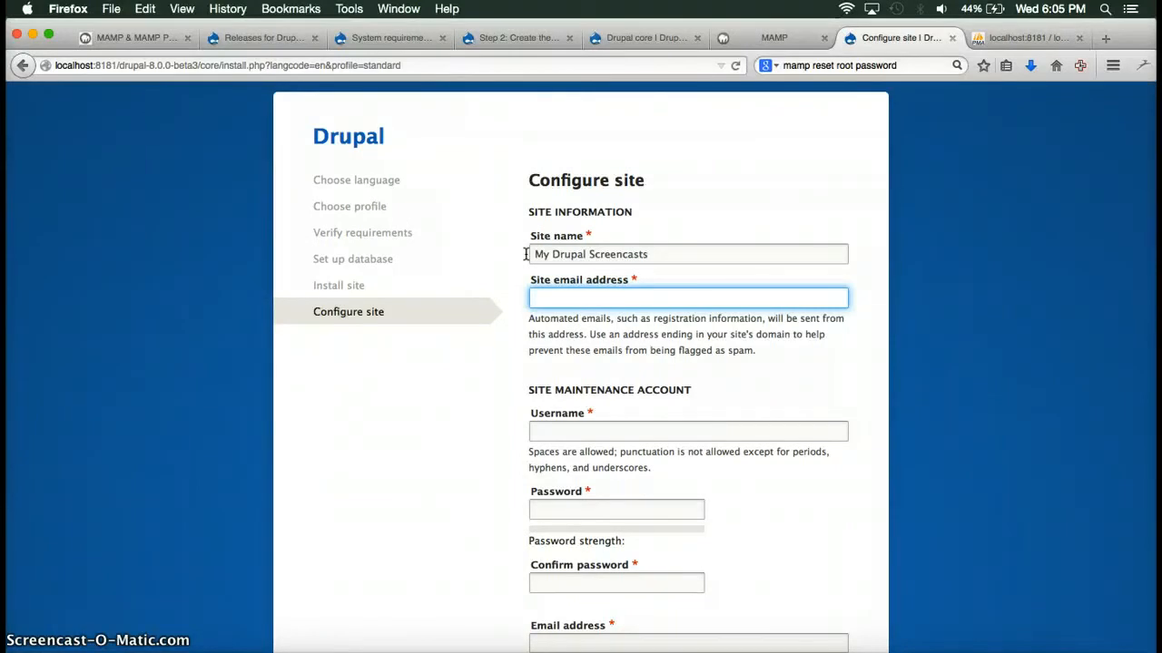
text(tadityar@example.com)
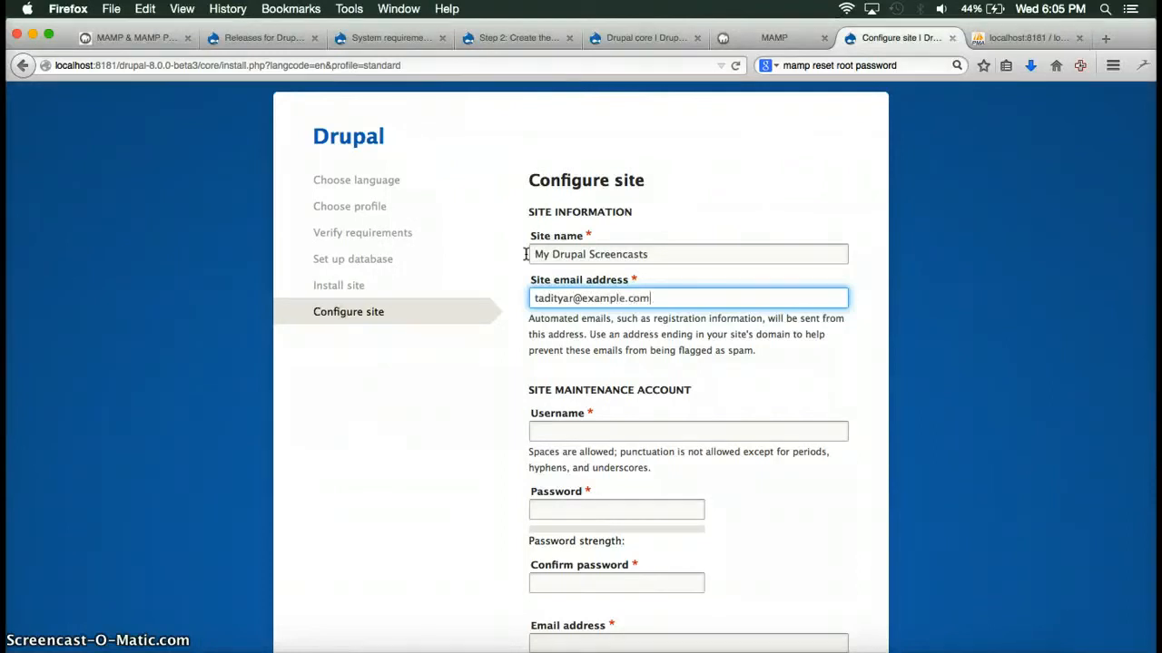
scroll(545, 282, down, 3)
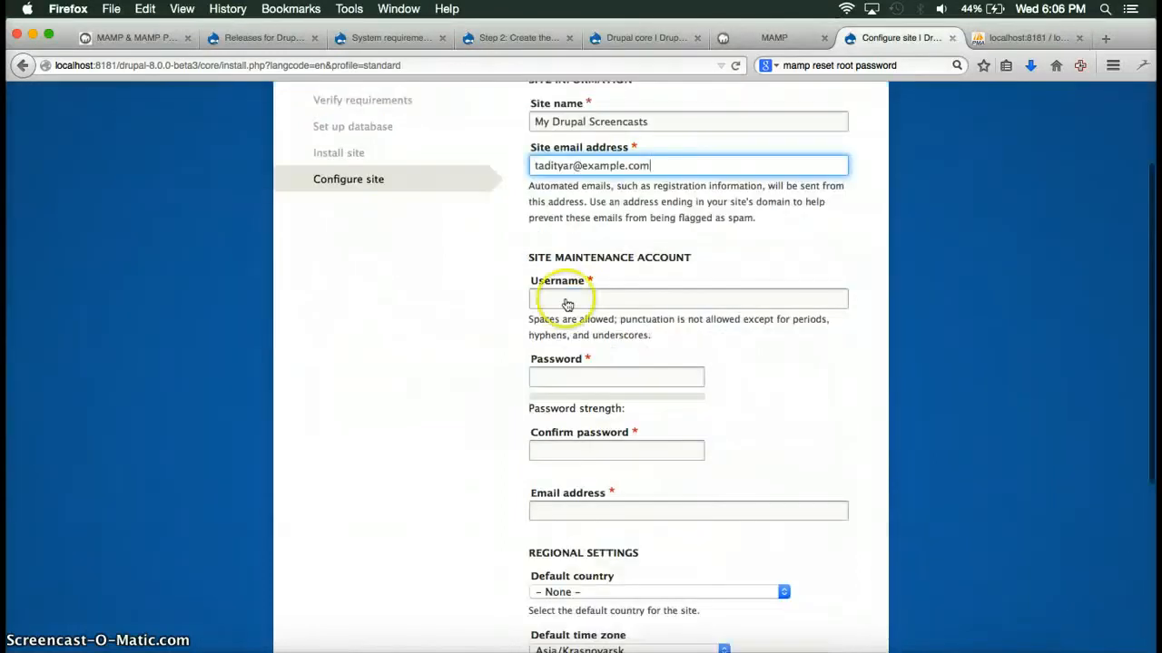
Enter the maintenance account username and a matching password and confirmation.
click(631, 303)
text(tadityar)
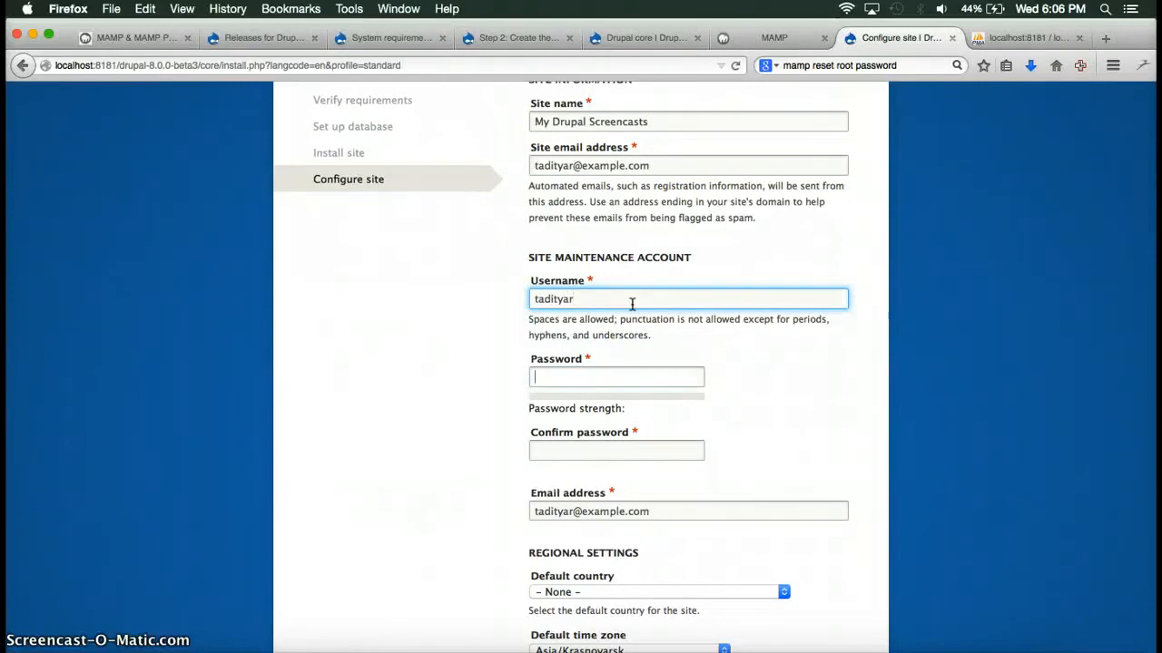
key(Tab)
text(t)
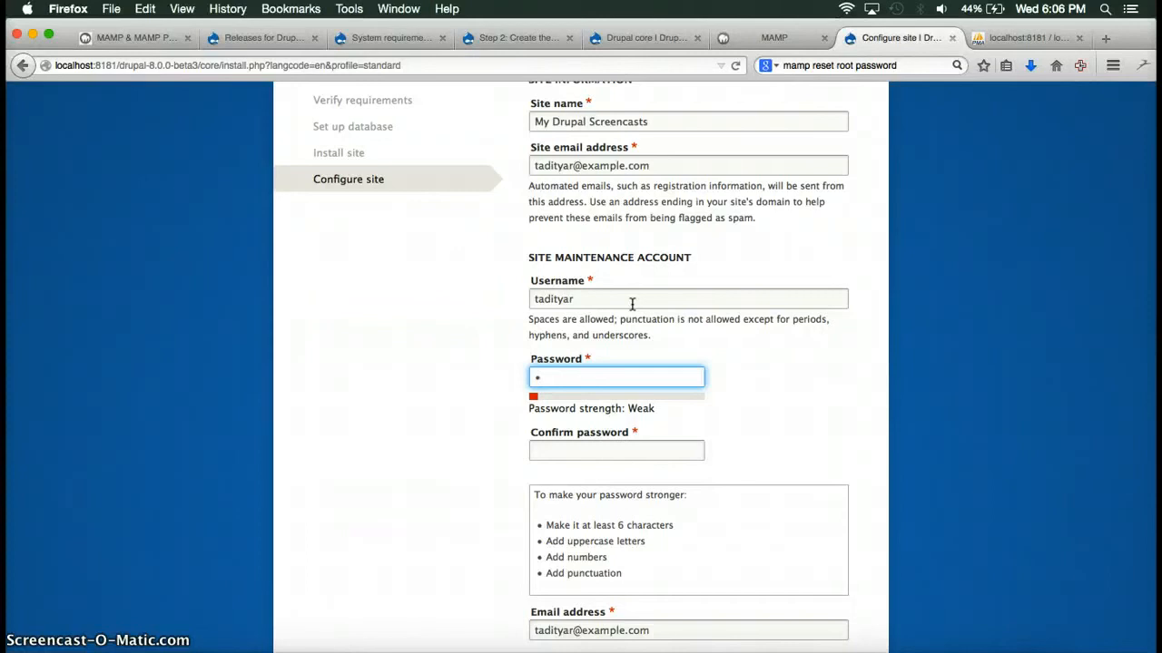
text(••••••)
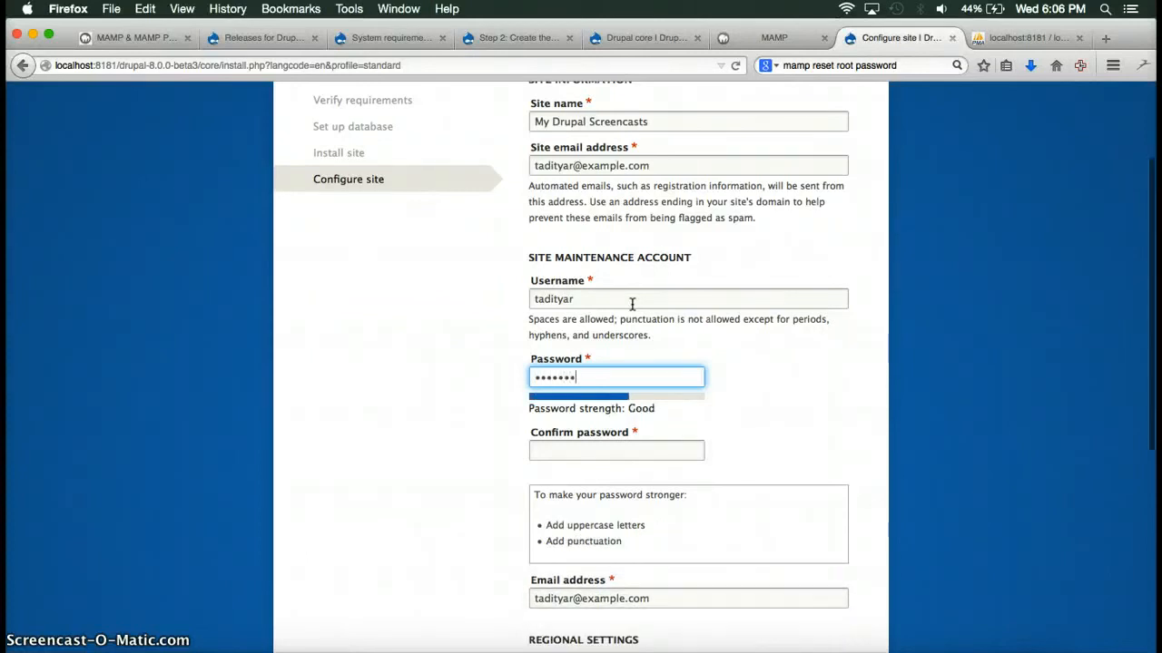
key(Tab)
text(•••)
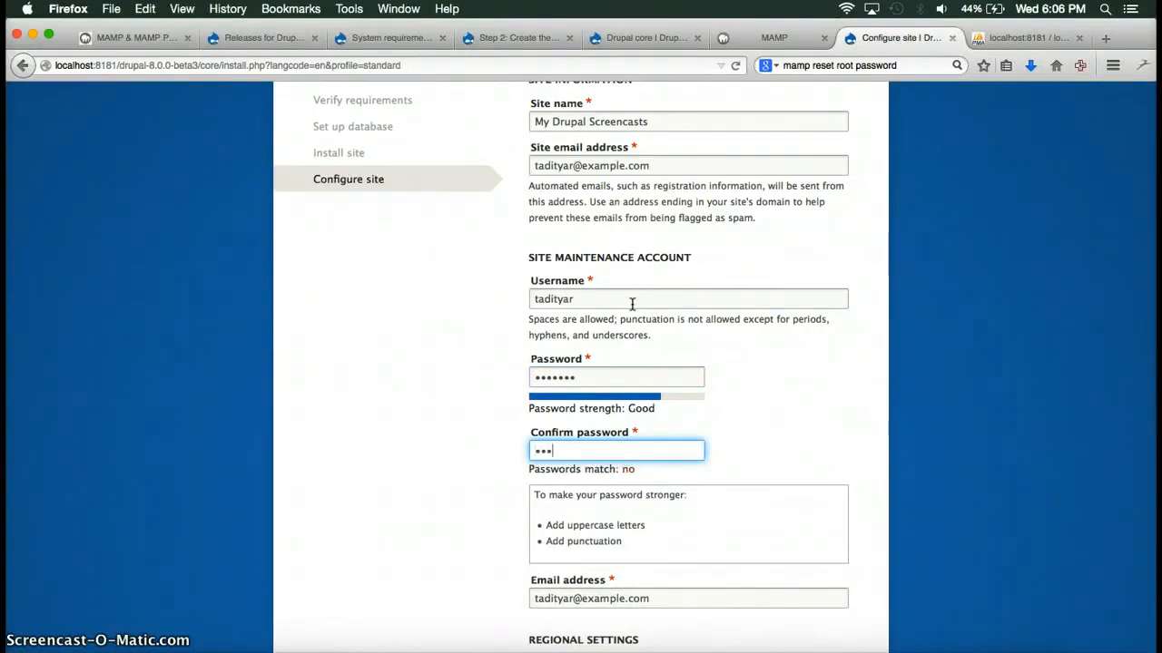
text(•••••)
key(BackSpace)
Set default country to Indonesia and time zone to Asia/Jakarta, then save the configuration.
scroll(632, 304, down, 3)
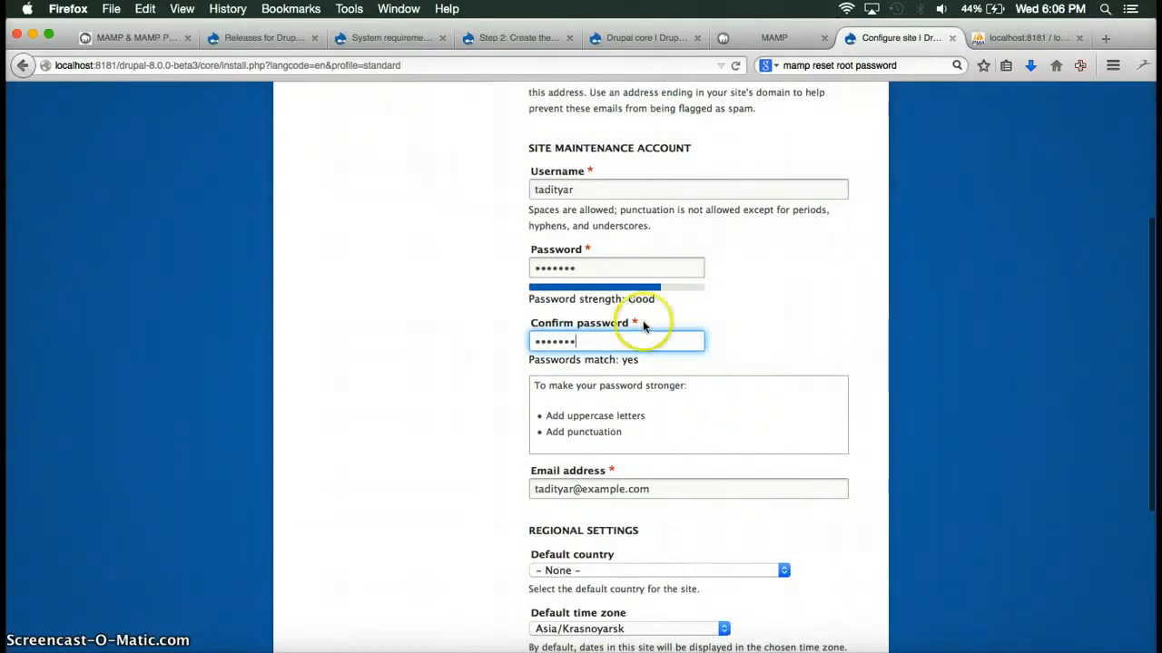
scroll(658, 389, down, 6)
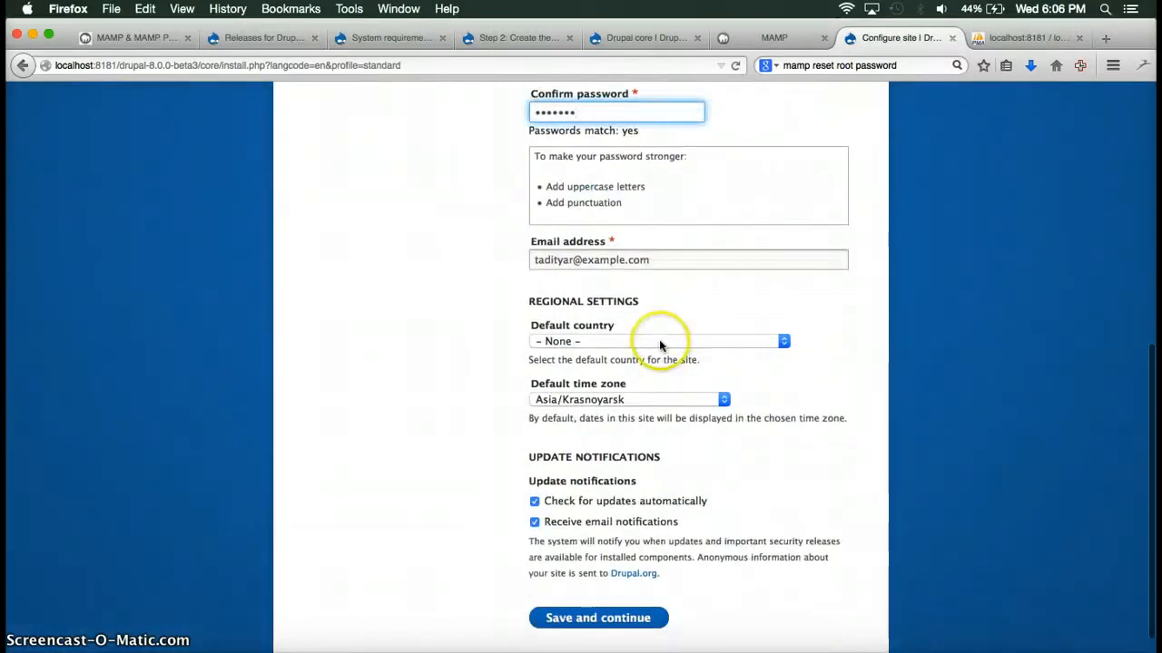
click(660, 346)
scroll(666, 445, down, 3)
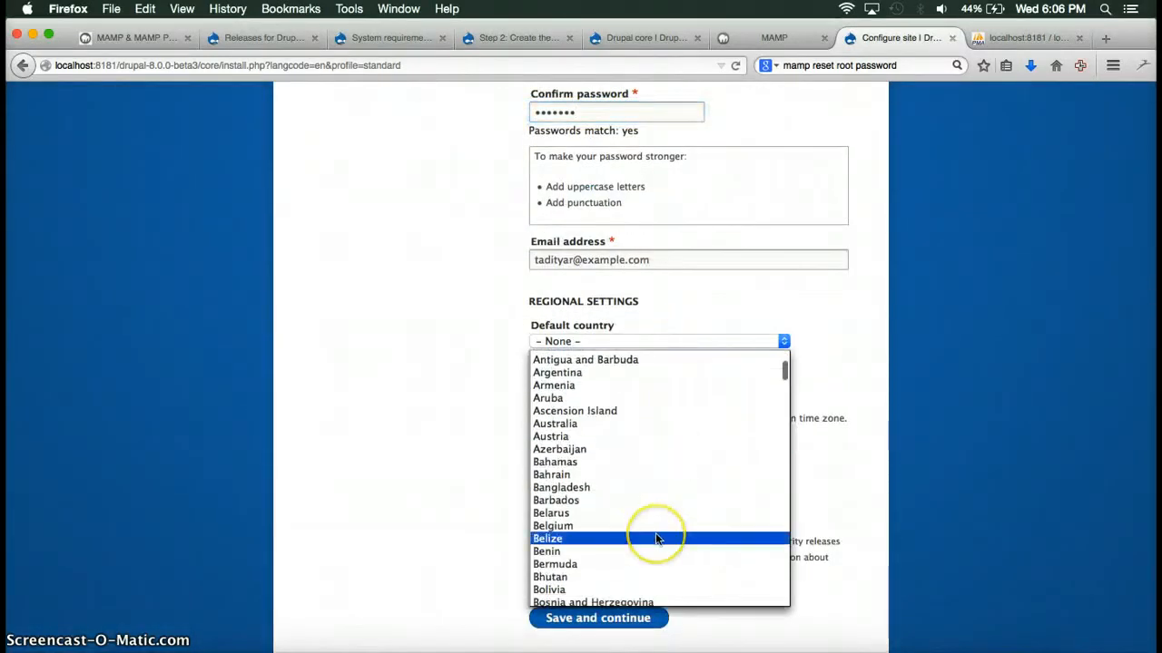
scroll(655, 535, down, 1)
text(indo)
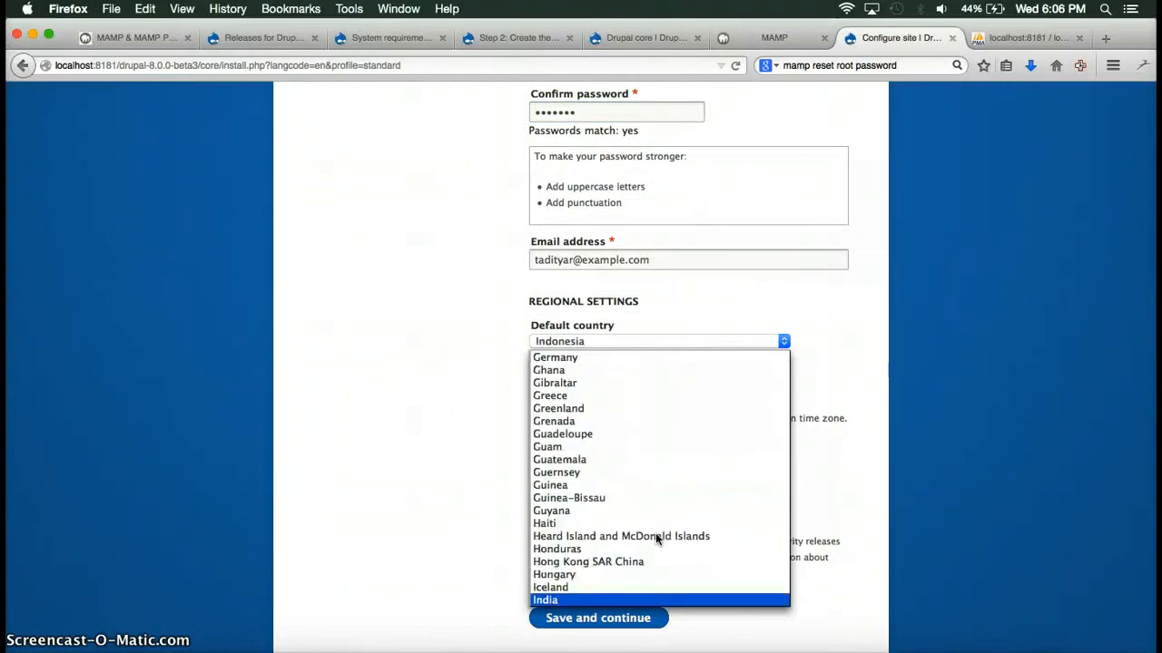
key(Return)
click(605, 402)
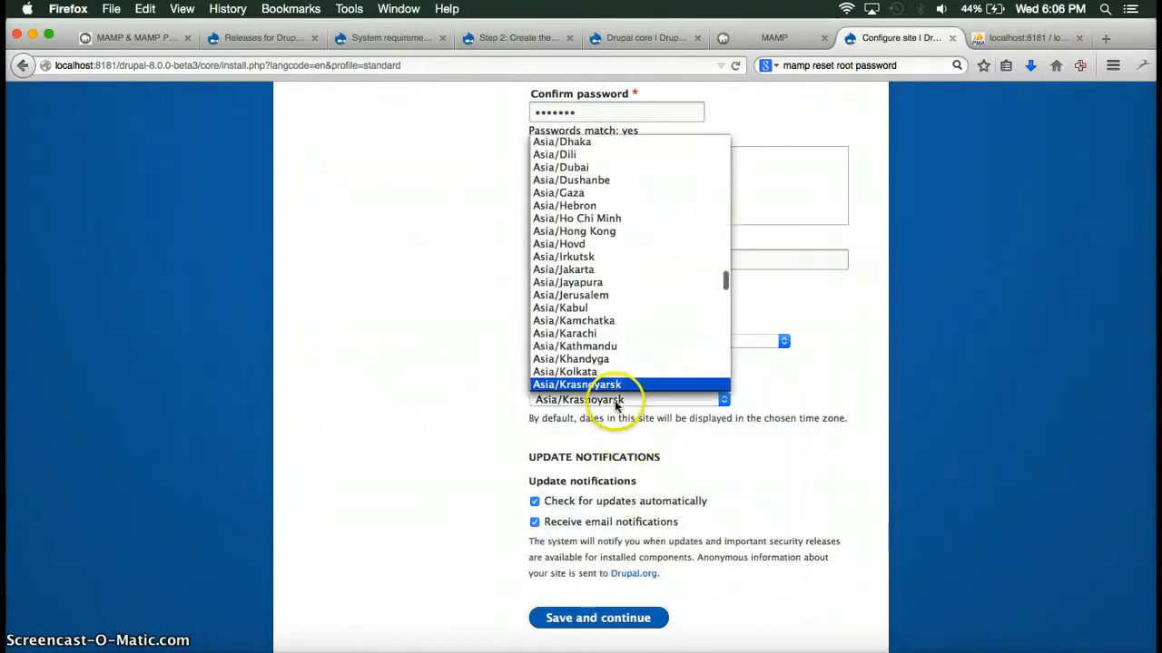
click(580, 270)
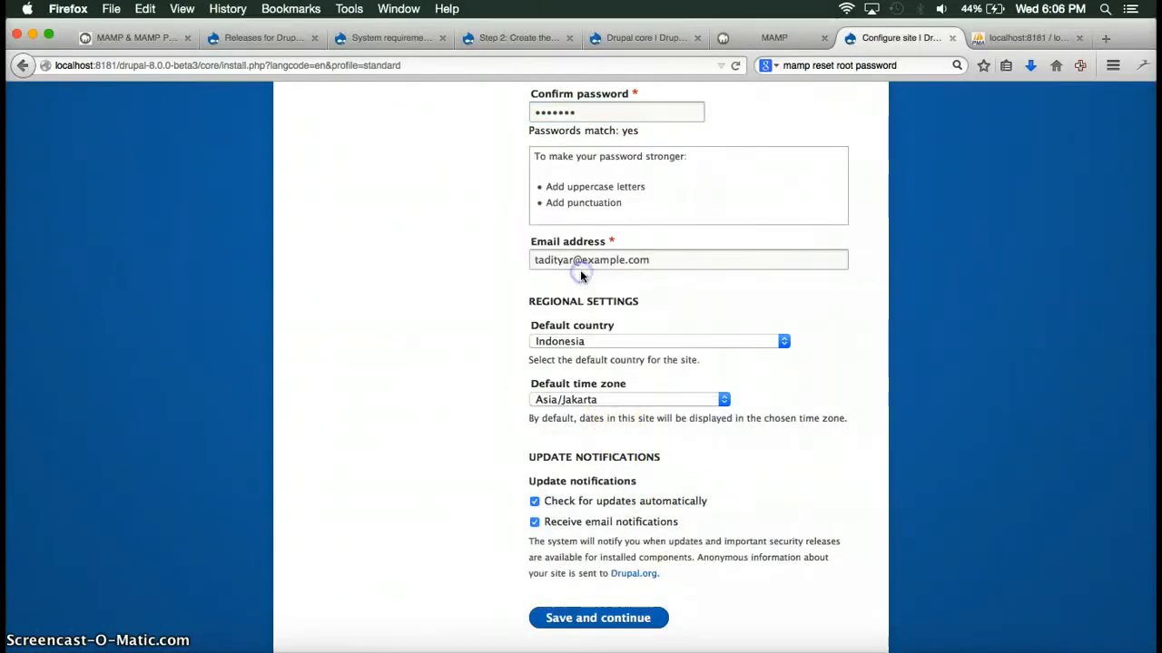
scroll(649, 563, down, 1)
click(616, 593)
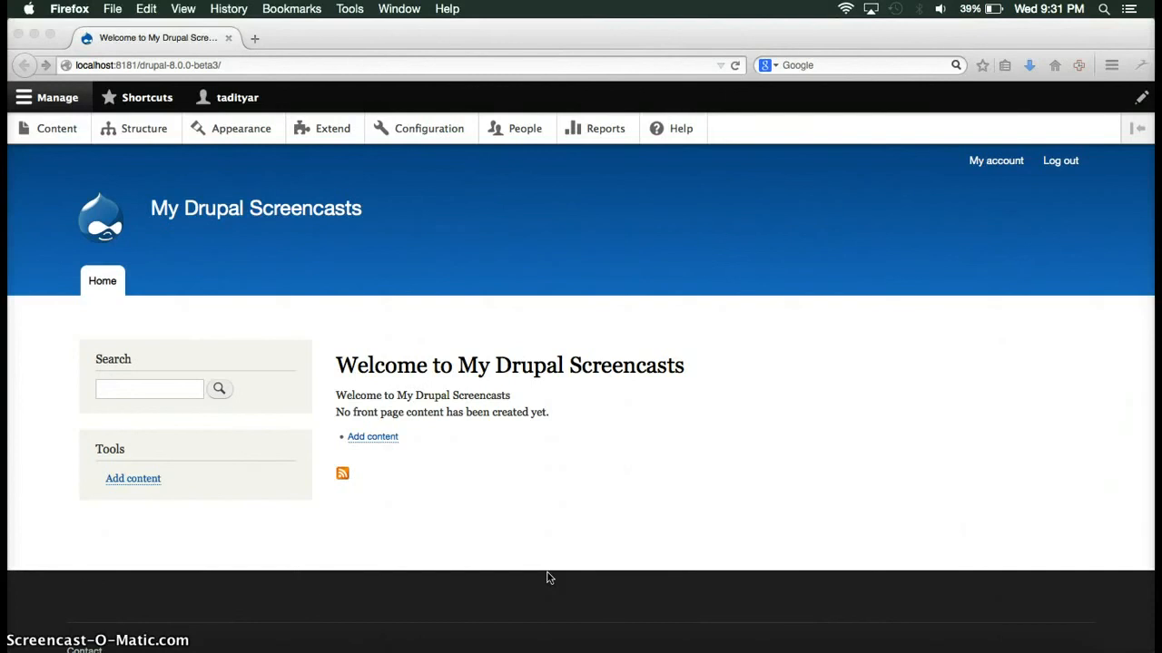
Open the Reports page from the My Drupal Screencasts admin toolbar.
click(598, 131)
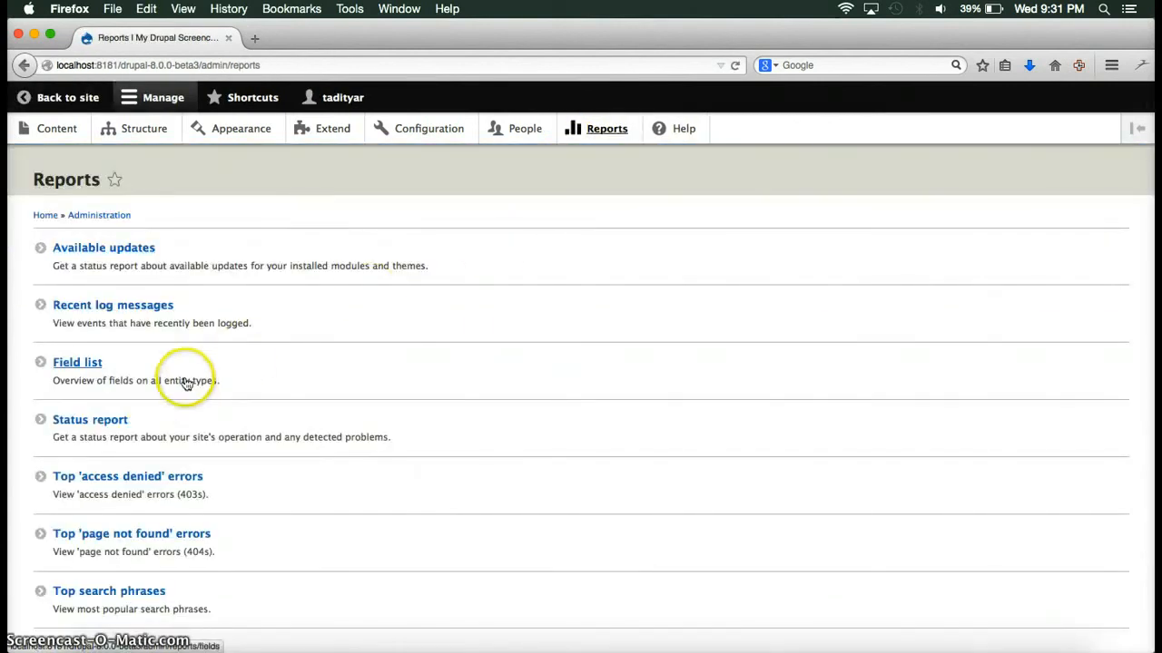
Open the Status report from the Reports page.
click(122, 421)
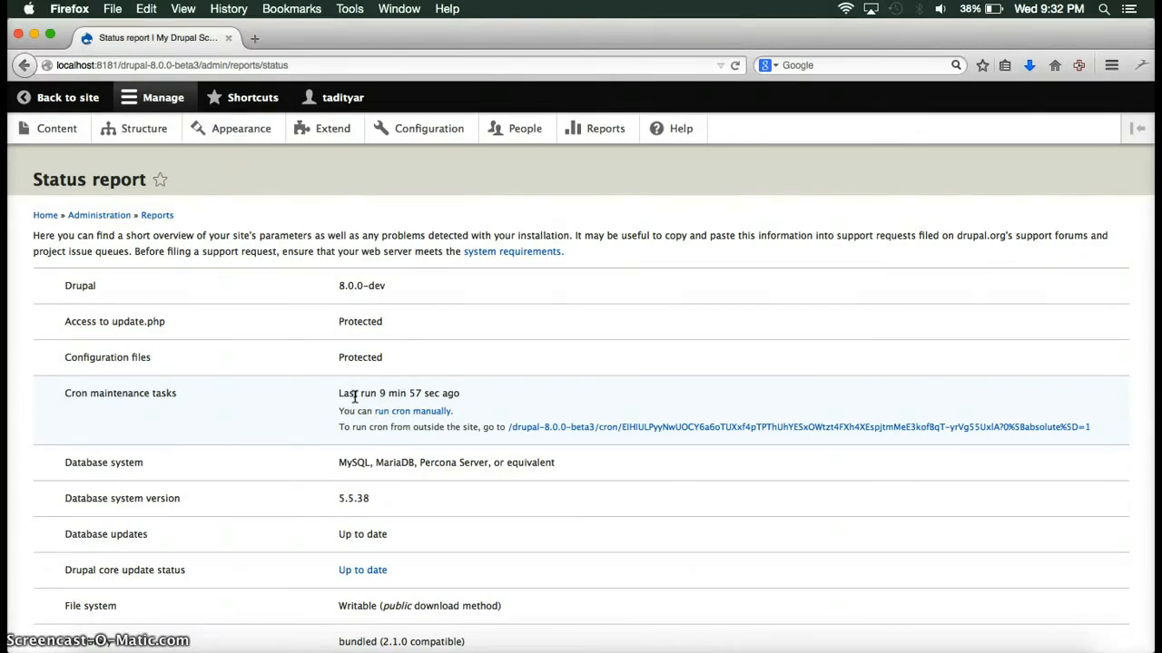
scroll(354, 397, down, 2)
click(361, 407)
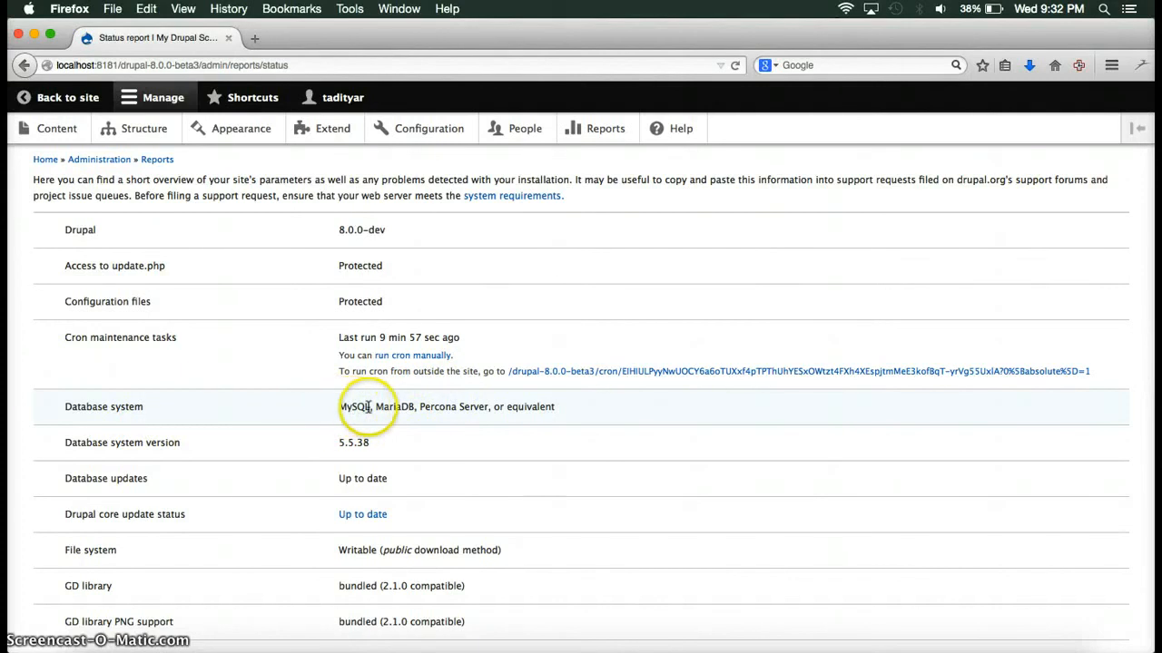
scroll(369, 407, down, 2)
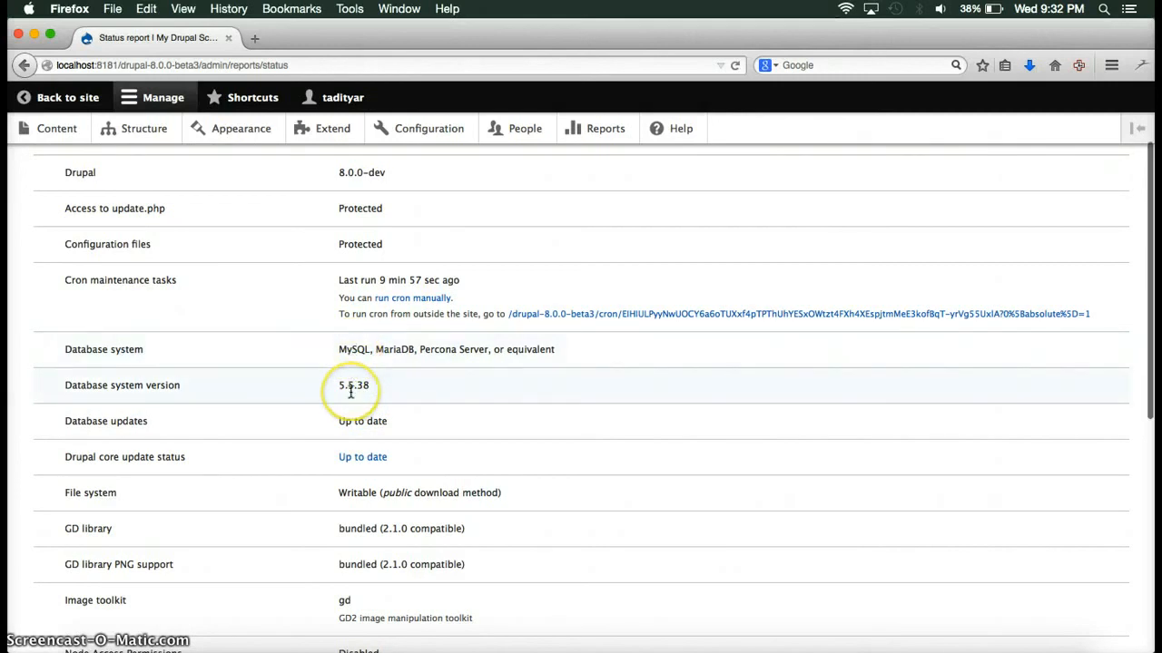
scroll(391, 354, down, 2)
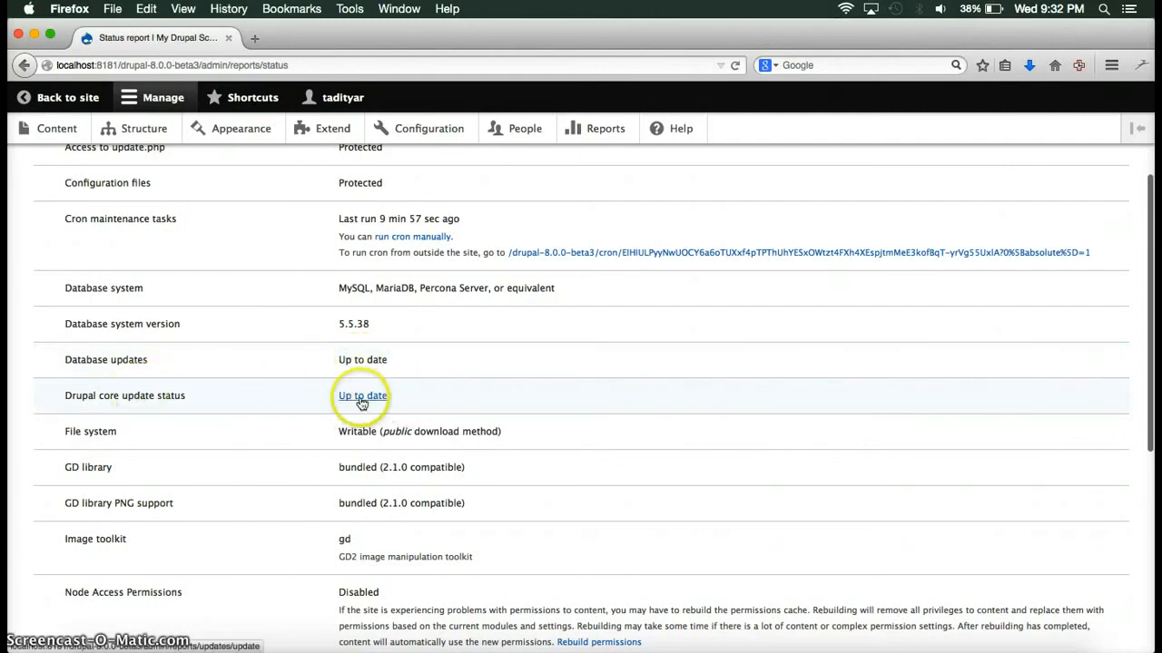
scroll(429, 396, down, 2)
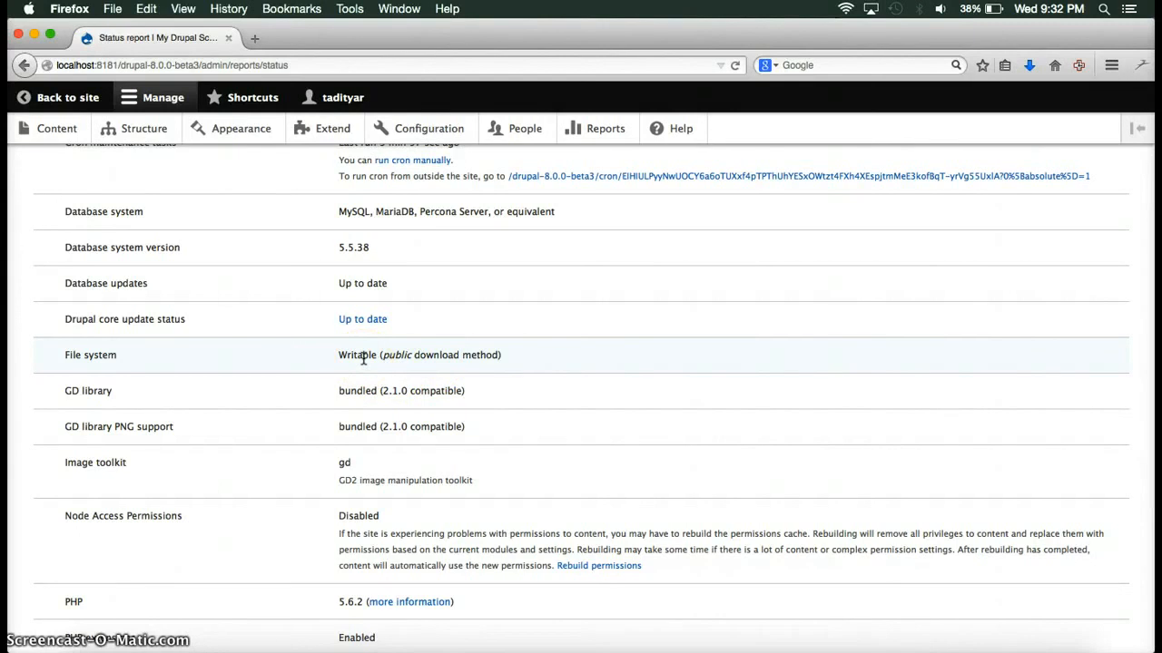
scroll(363, 359, up, 4)
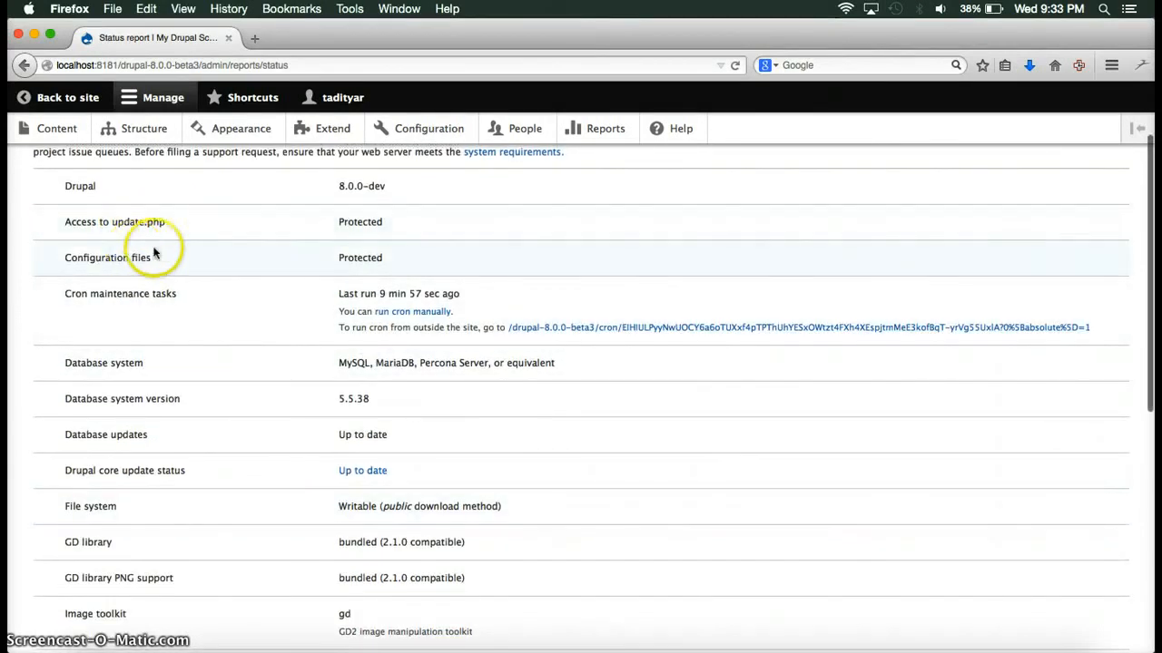
scroll(263, 381, down, 3)
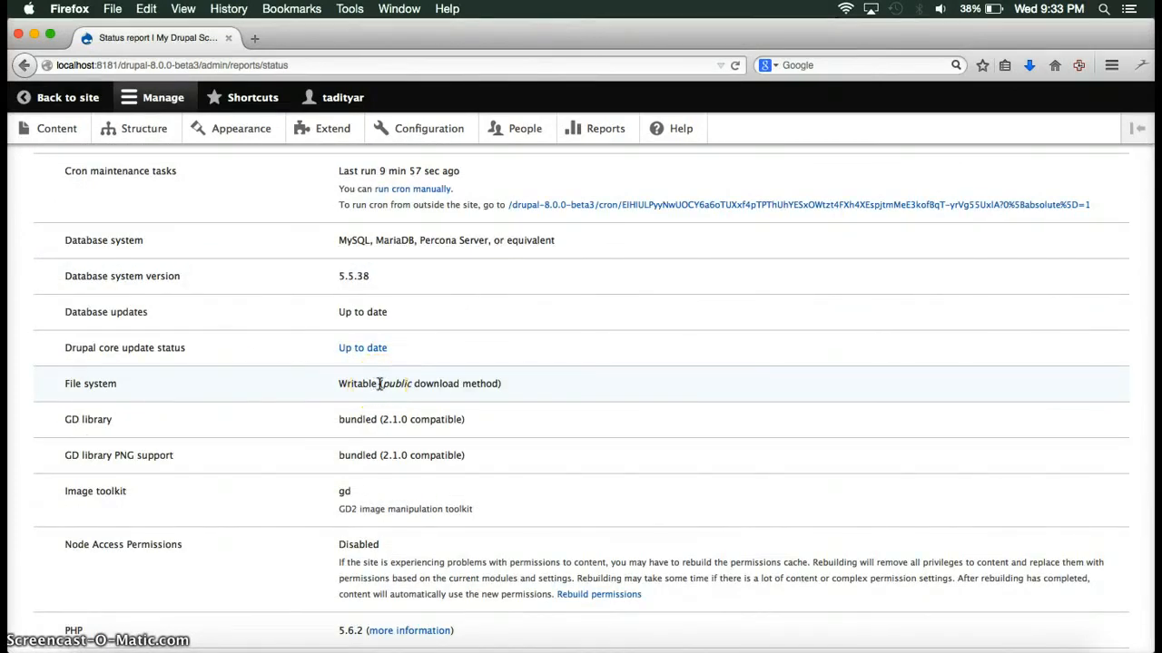
scroll(380, 384, down, 1)
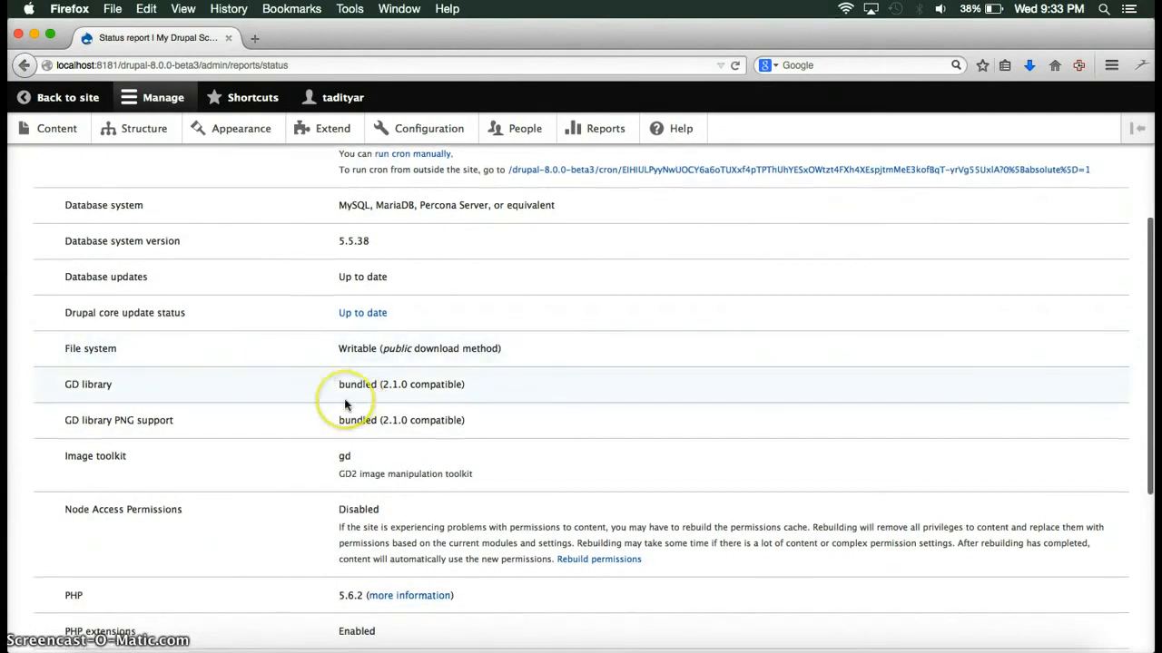
scroll(325, 405, down, 2)
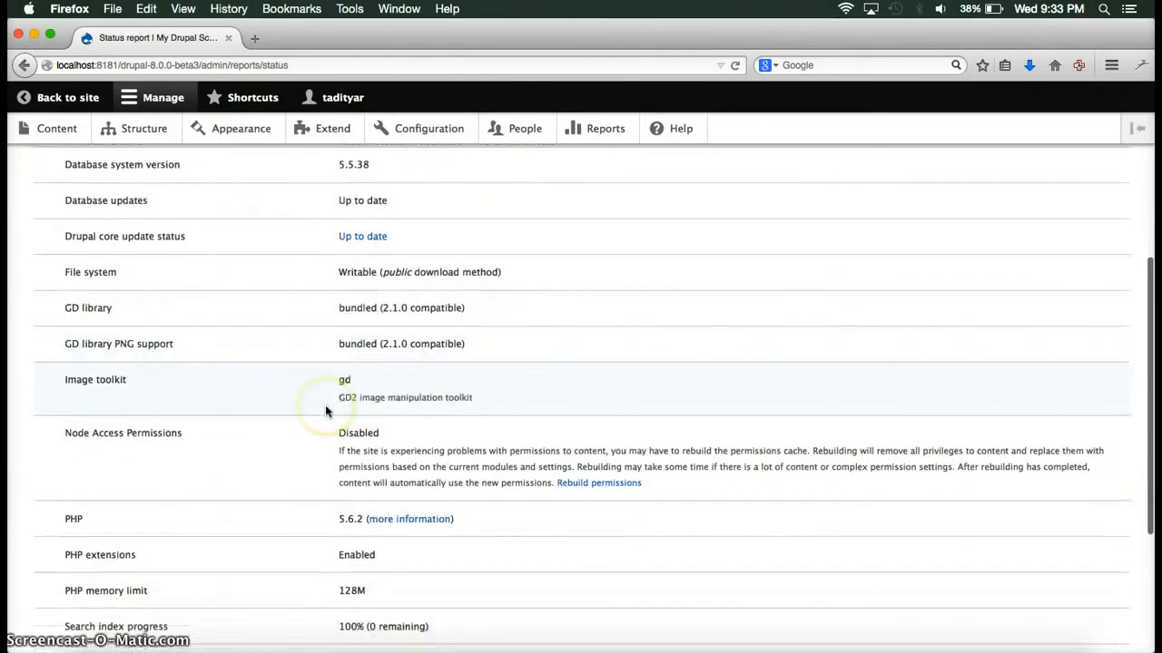
scroll(326, 408, down, 2)
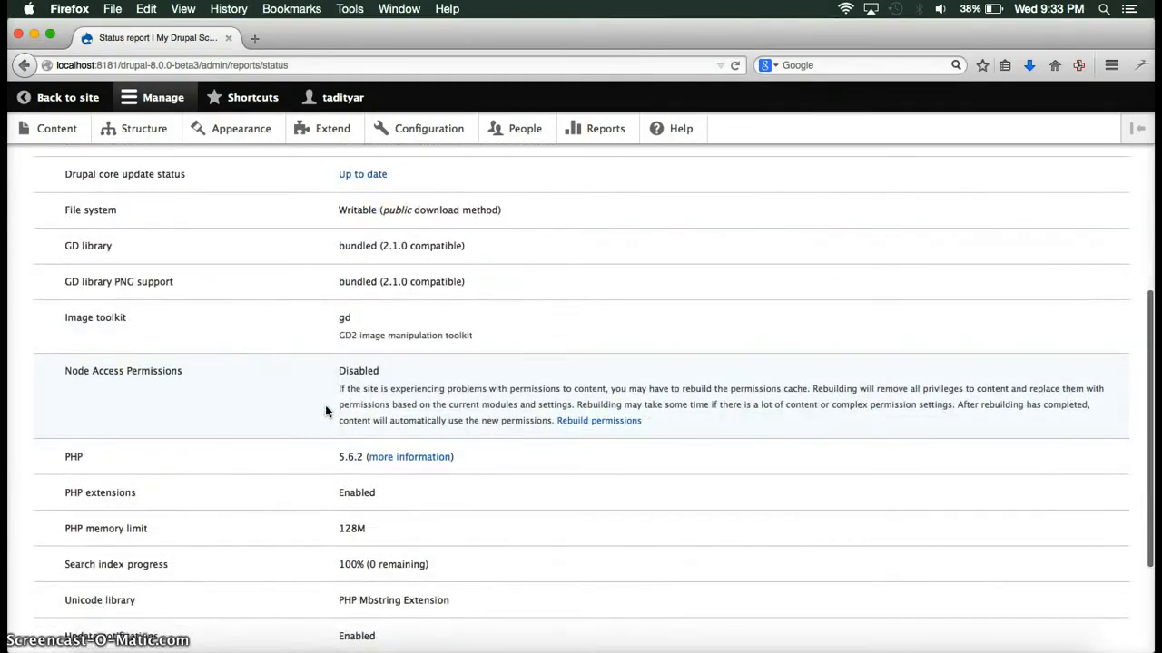
scroll(325, 405, down, 2)
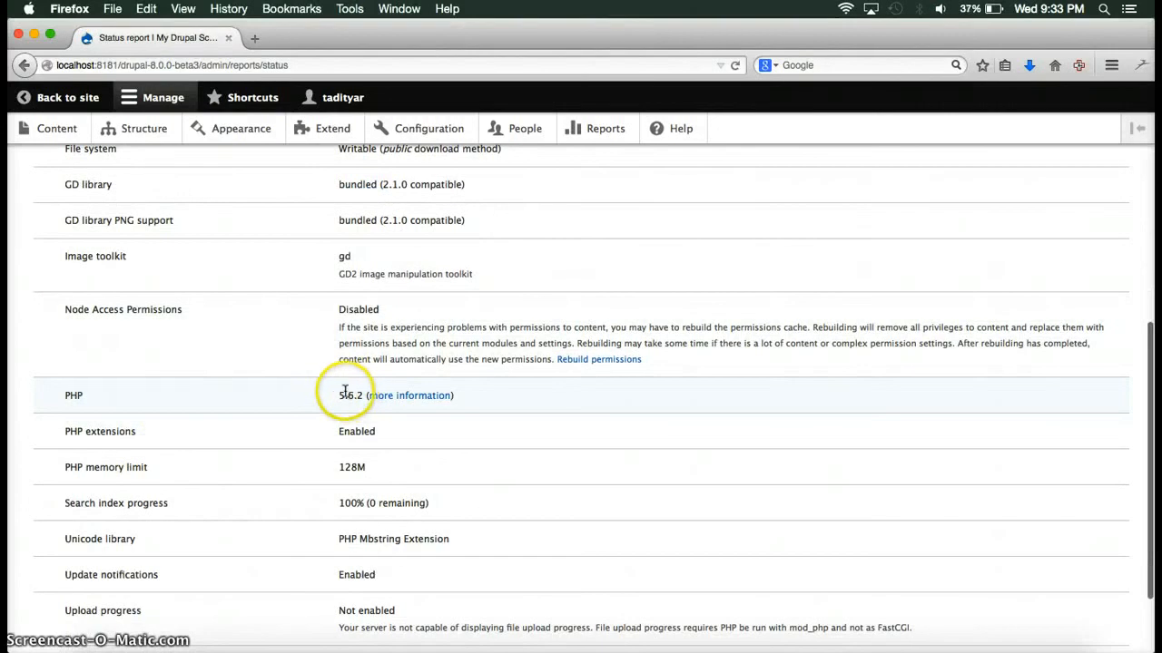
scroll(350, 404, down, 1)
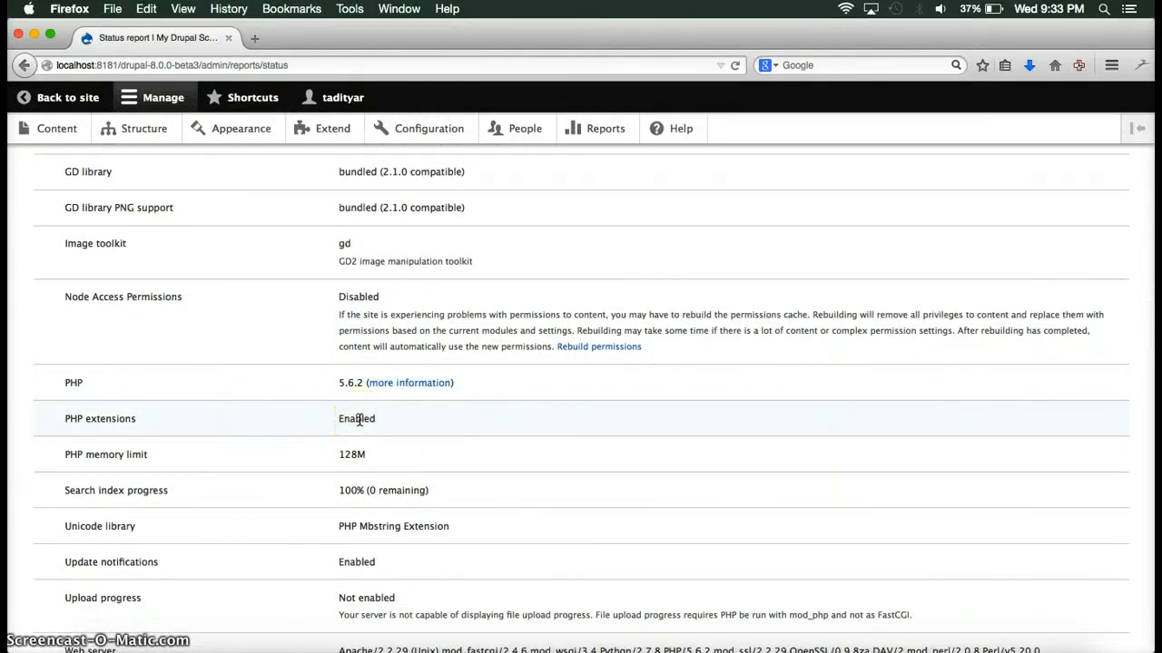
scroll(359, 420, down, 3)
click(354, 412)
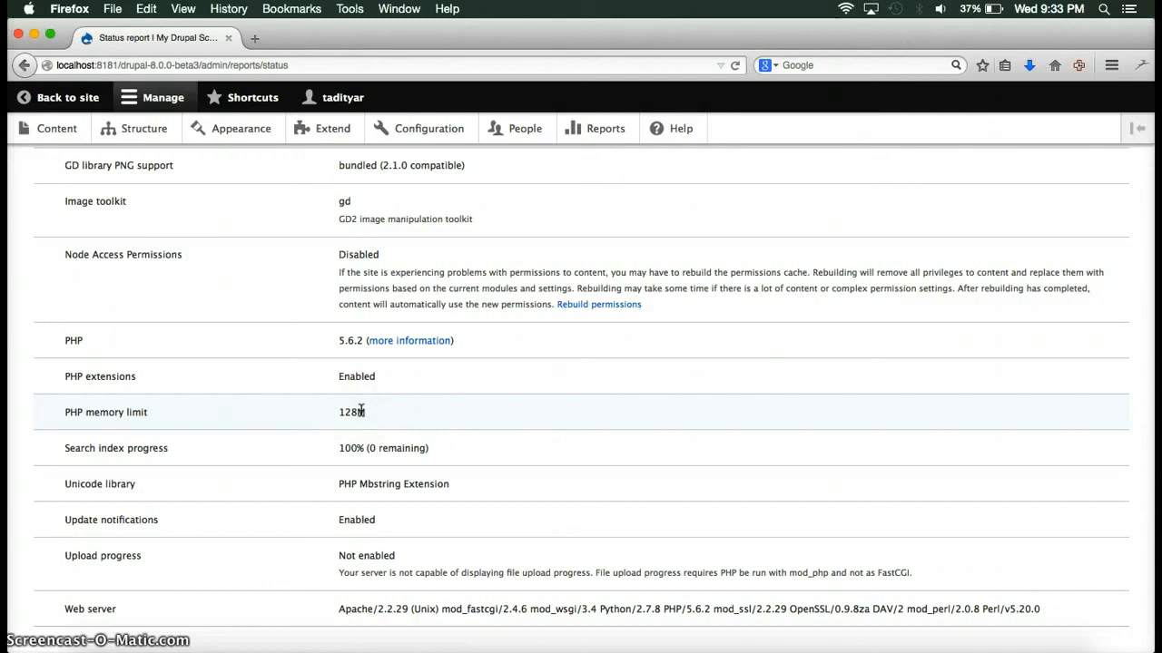
scroll(361, 411, down, 2)
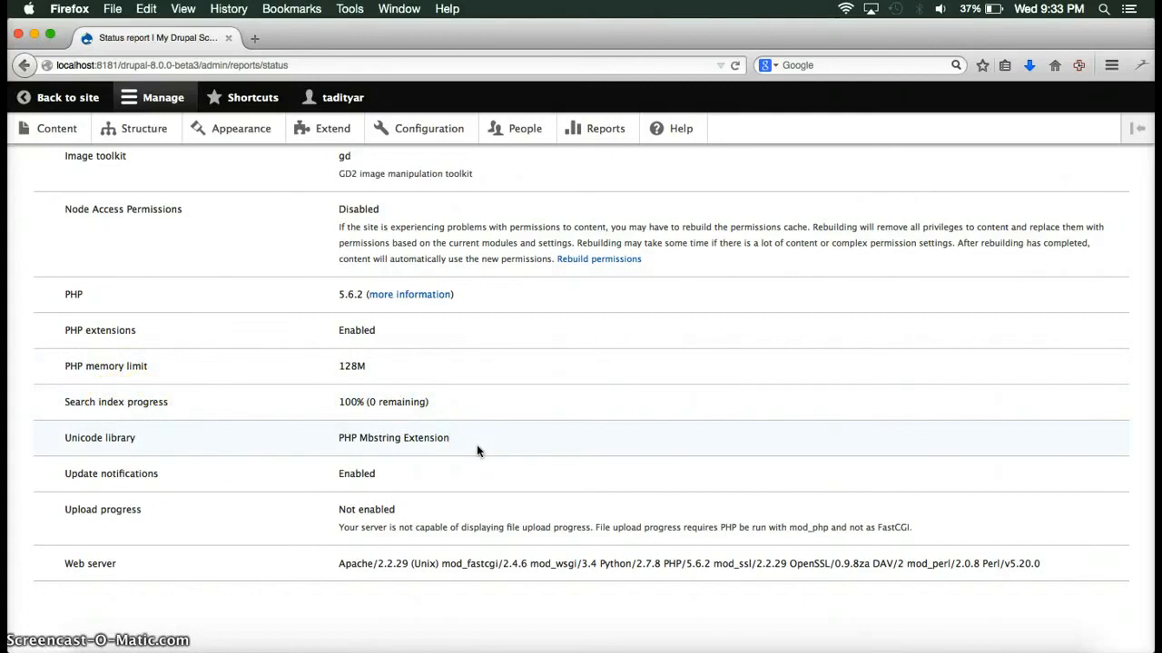
scroll(479, 451, up, 4)
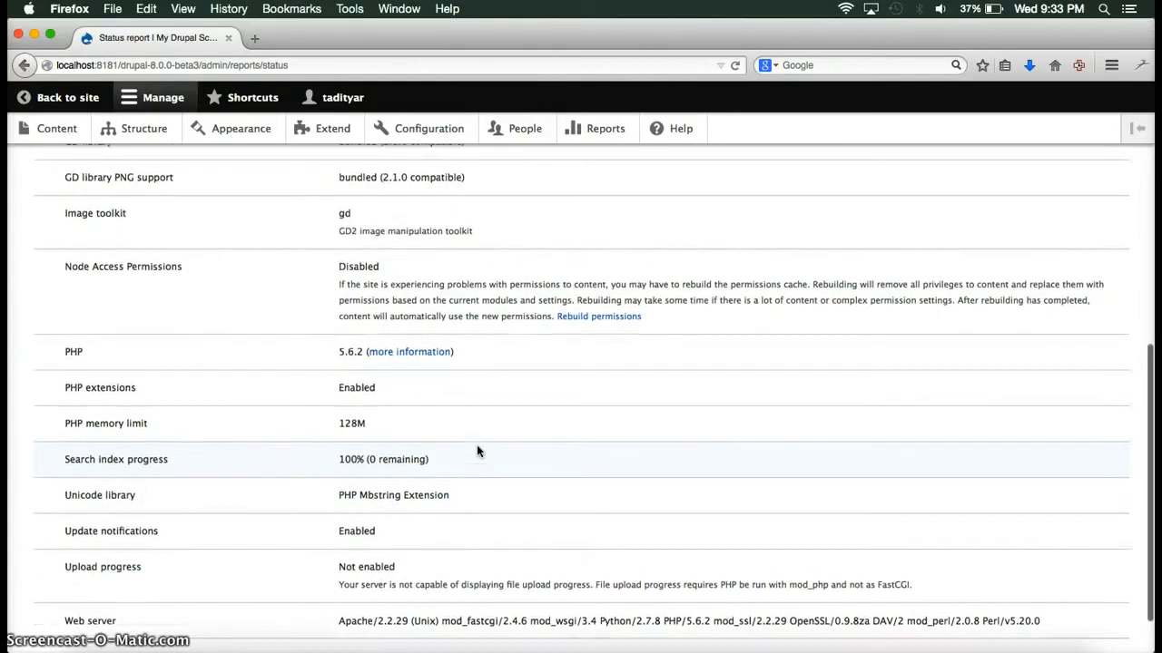
scroll(478, 451, up, 8)
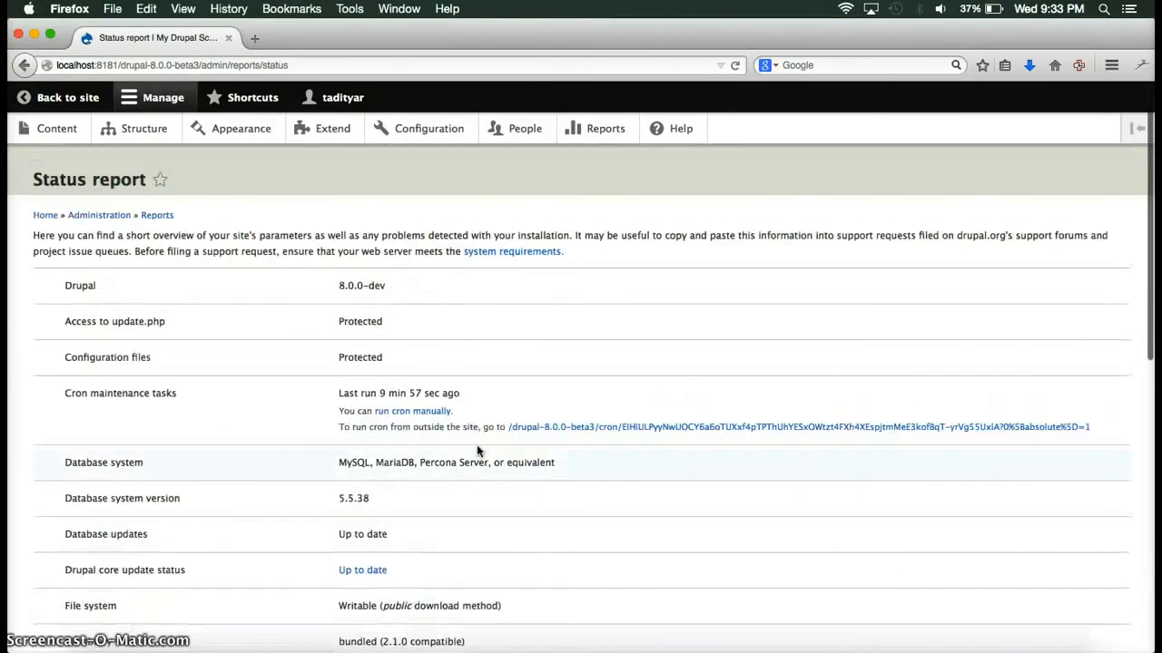